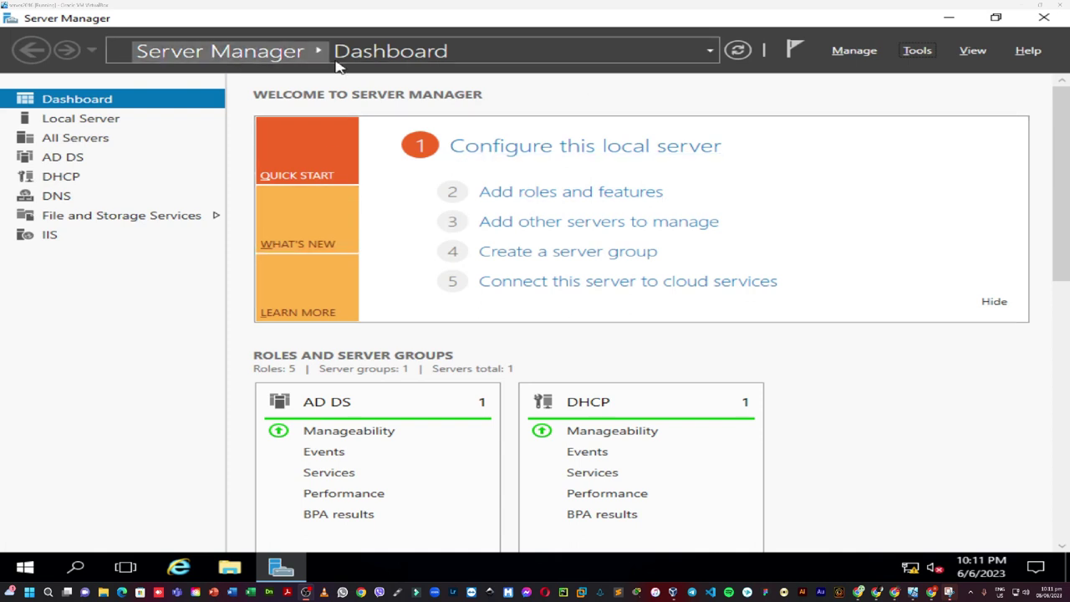
# Start adding roles and features as a role-based installation on server.keris.local from the server pool.
pyautogui.click(511, 204)
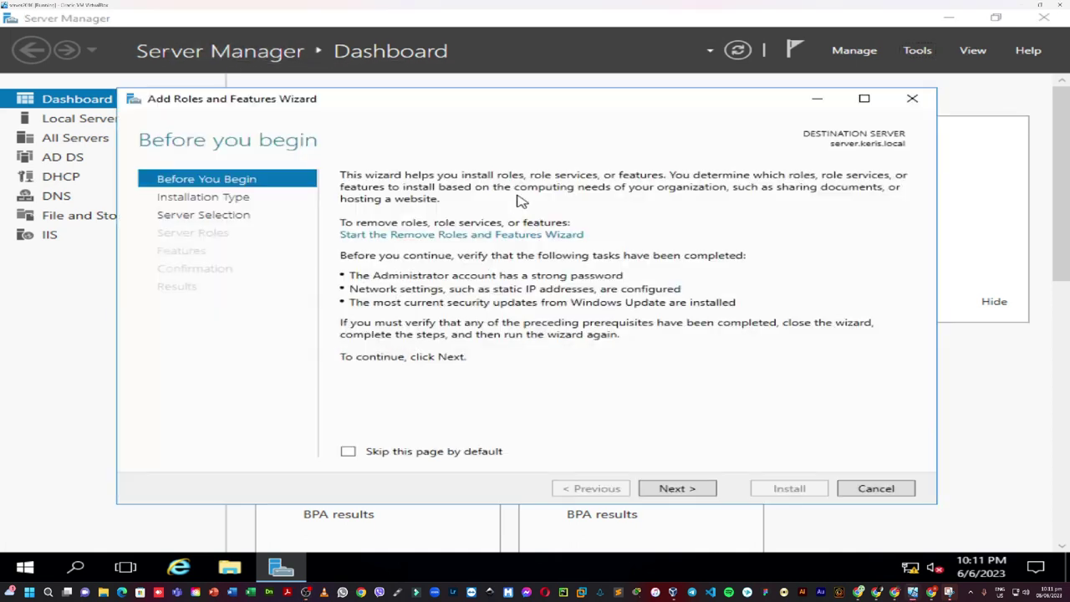
pyautogui.click(680, 492)
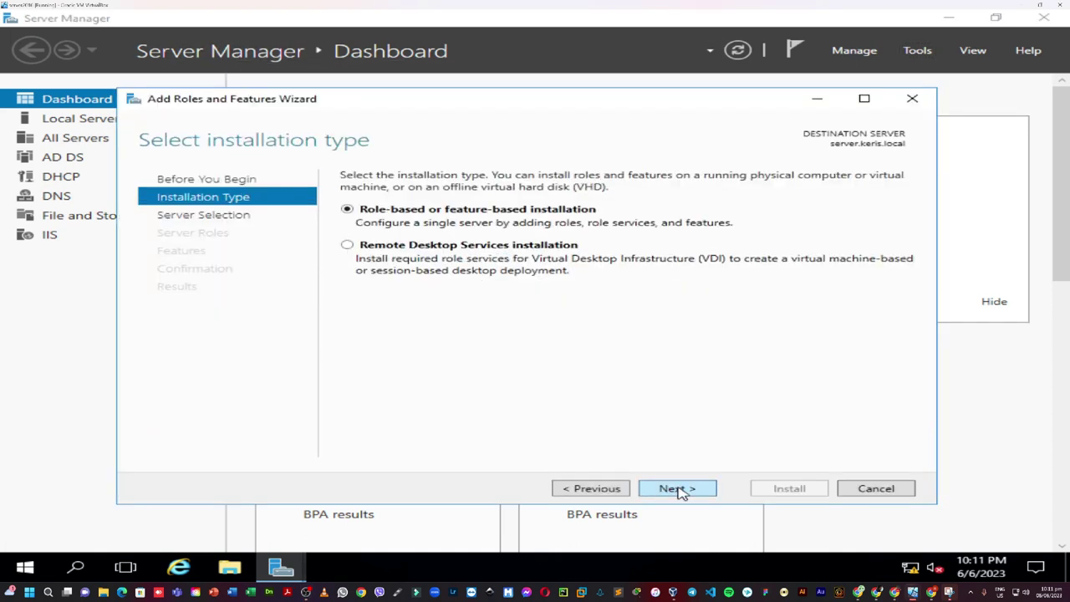
pyautogui.click(680, 491)
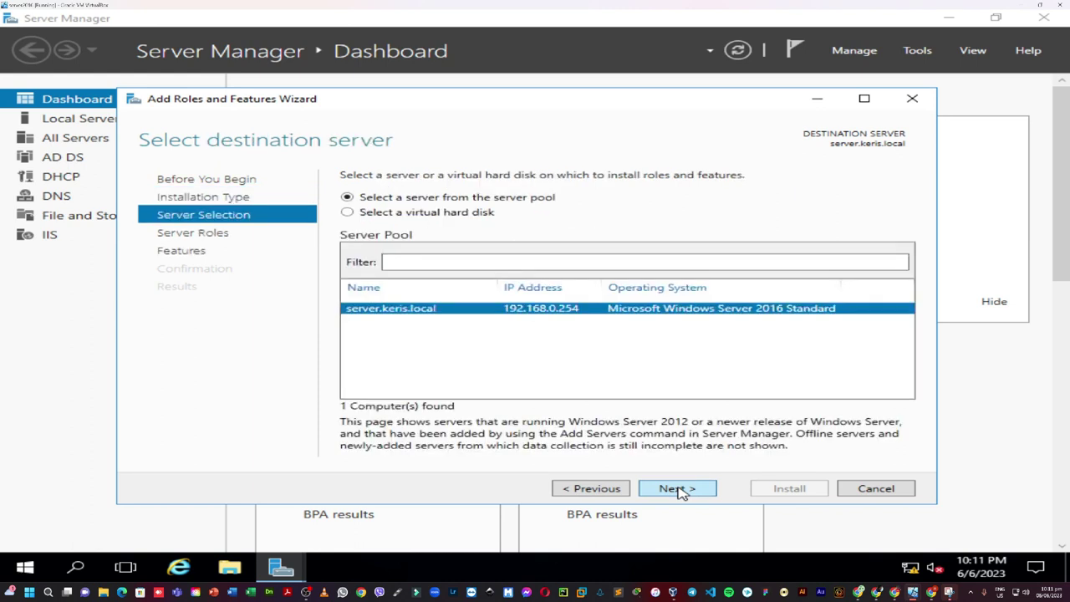
pyautogui.click(680, 491)
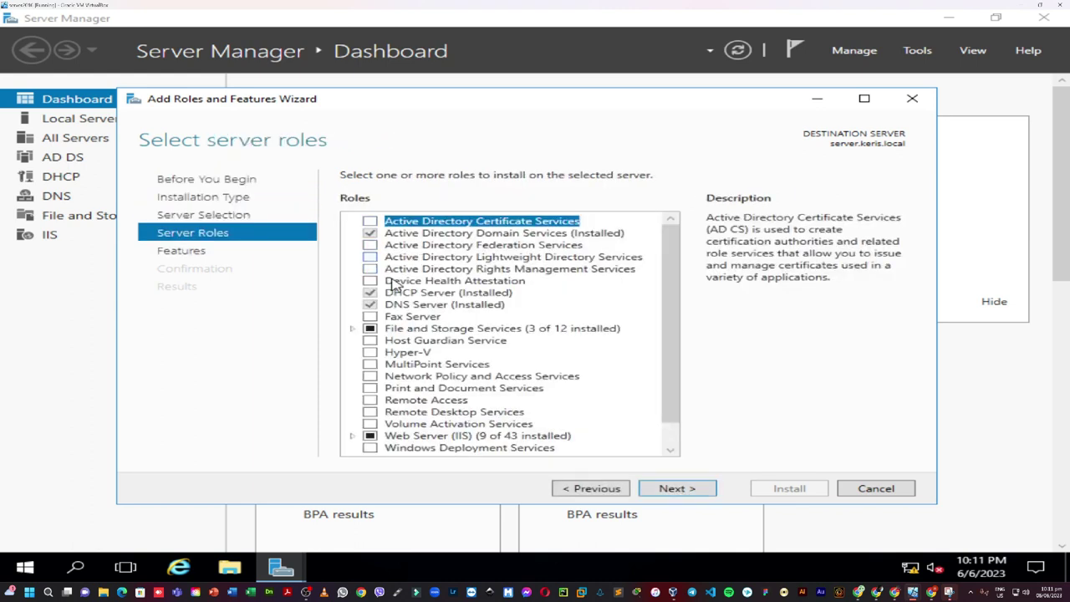
# Select the Remote Desktop Services role, add no extra features, and continue to its role services.
pyautogui.scroll(-2, 677, 318)
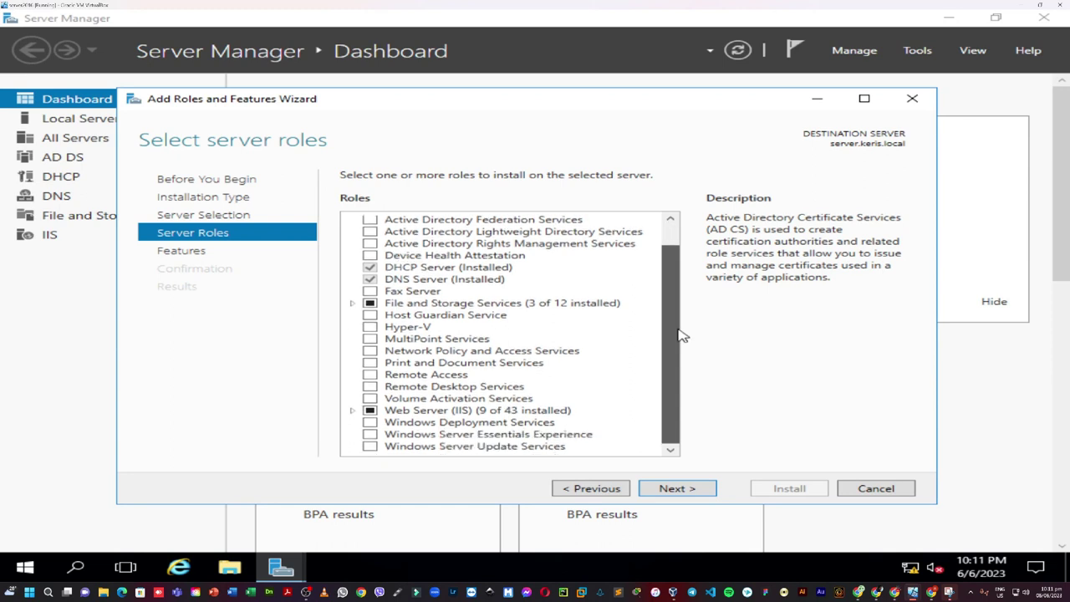
pyautogui.click(369, 386)
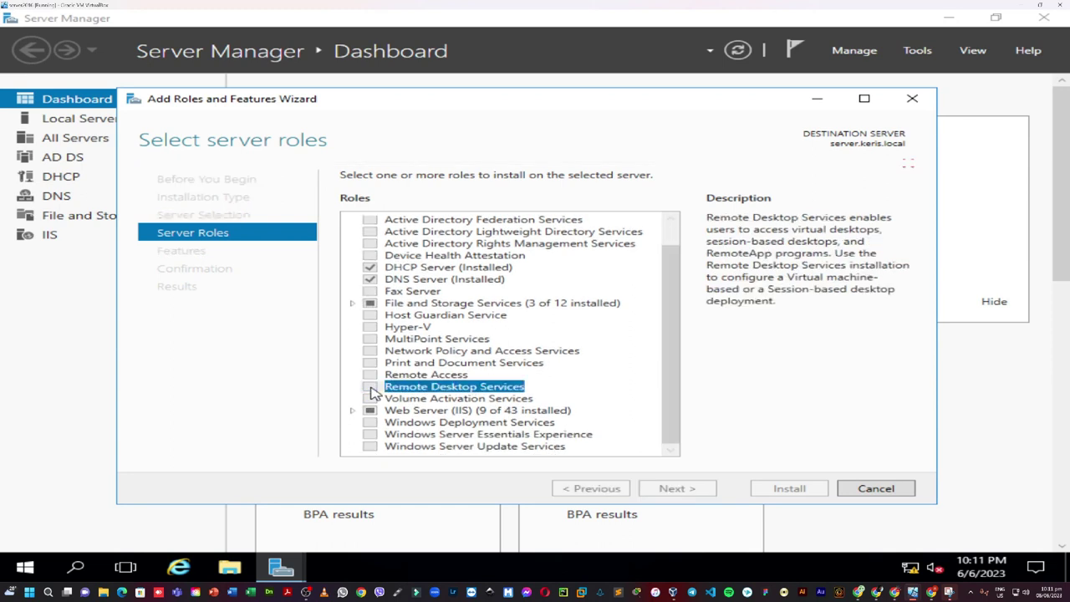
pyautogui.click(677, 490)
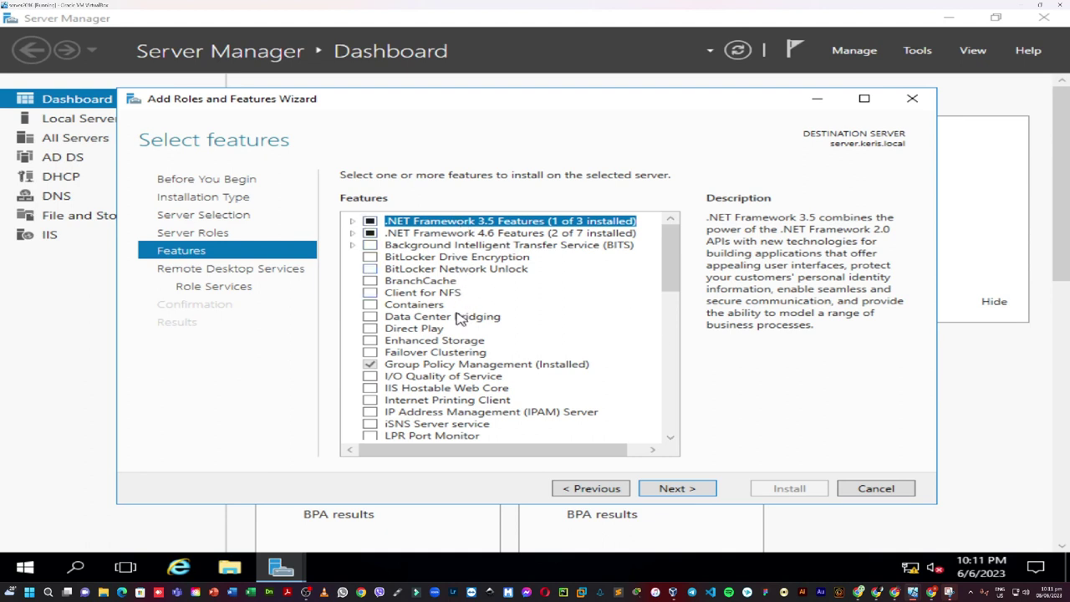
pyautogui.click(684, 491)
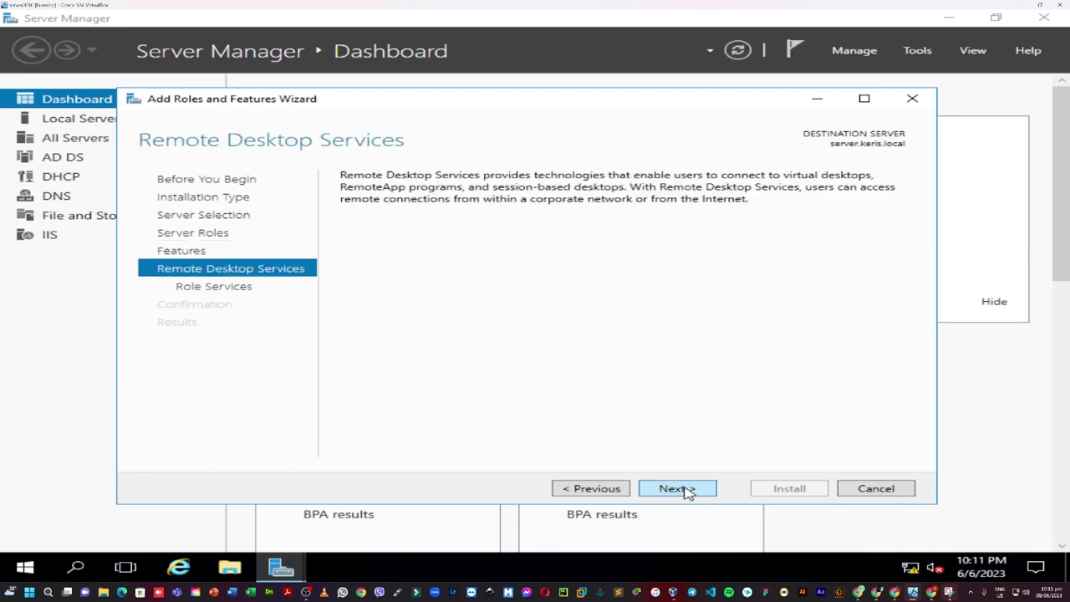
pyautogui.click(685, 490)
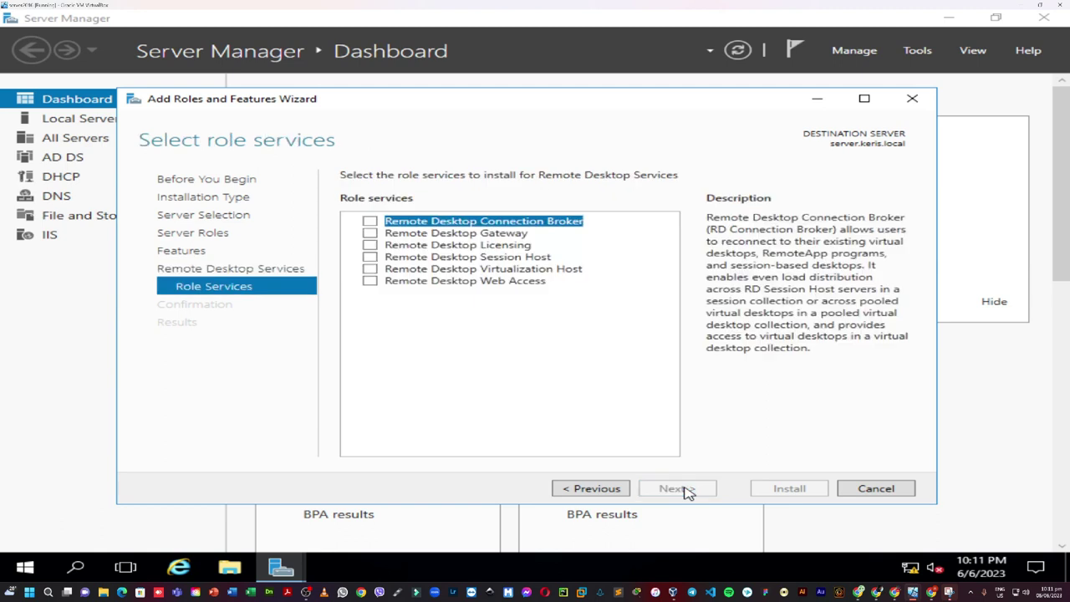
# Select the Remote Desktop Gateway, Remote Desktop Licensing and Remote Desktop Session Host role services, including their required features.
pyautogui.click(370, 233)
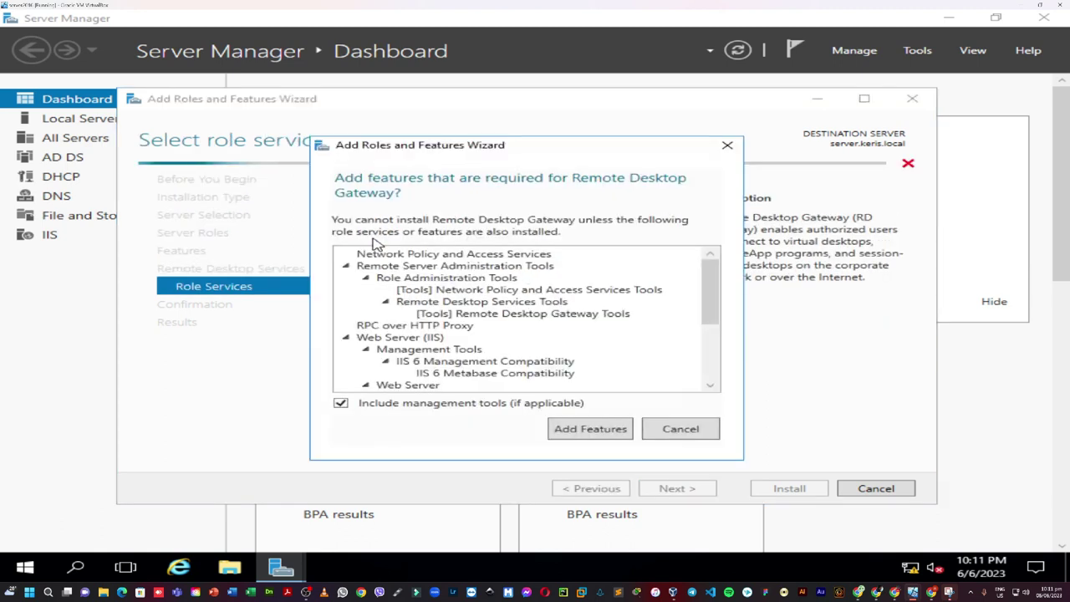
pyautogui.click(577, 440)
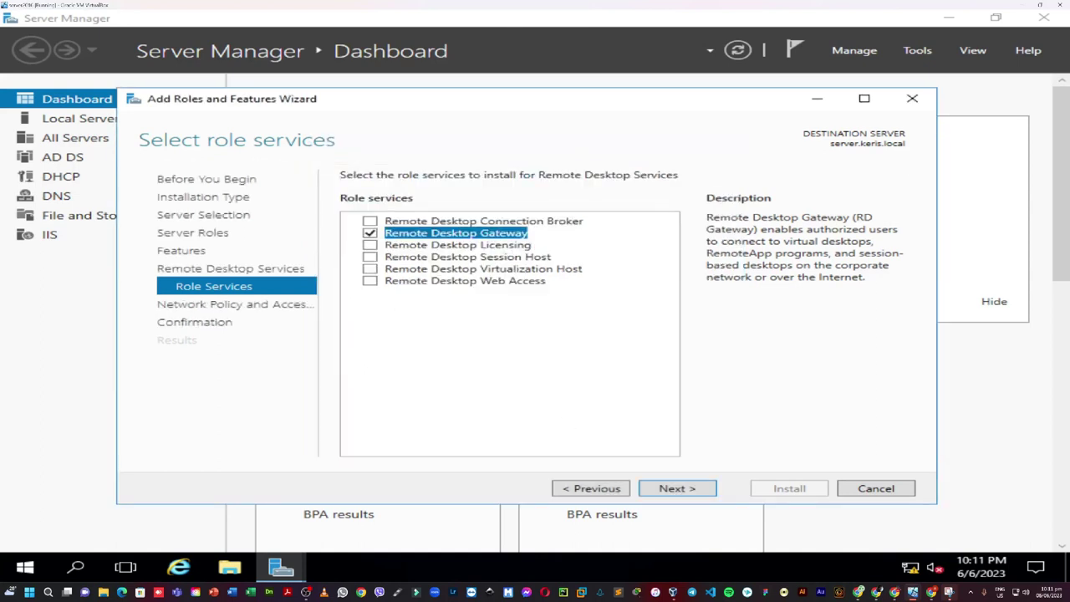
pyautogui.click(369, 244)
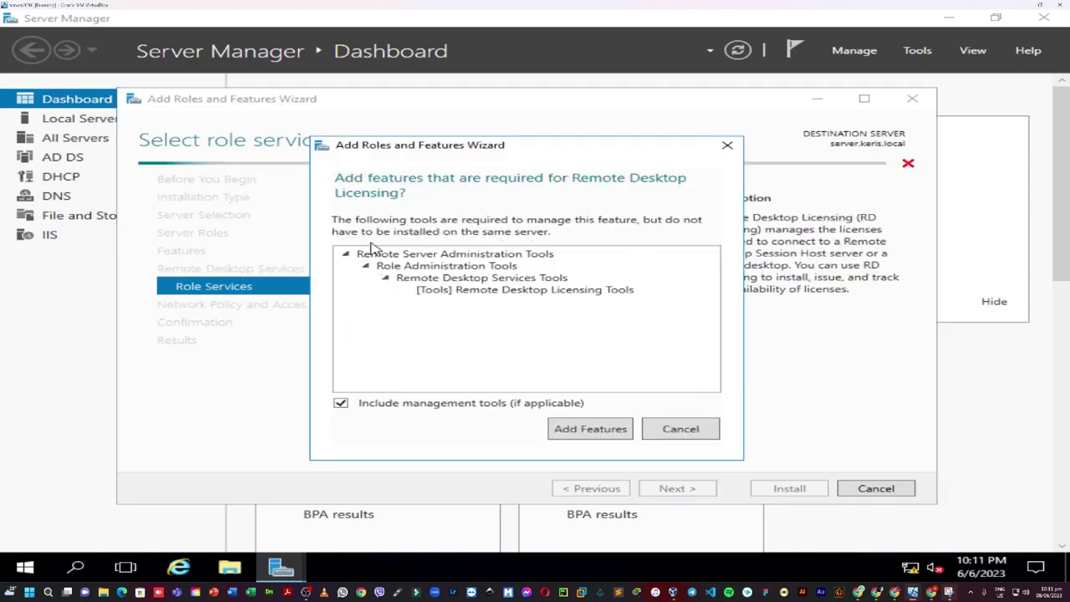
pyautogui.click(566, 433)
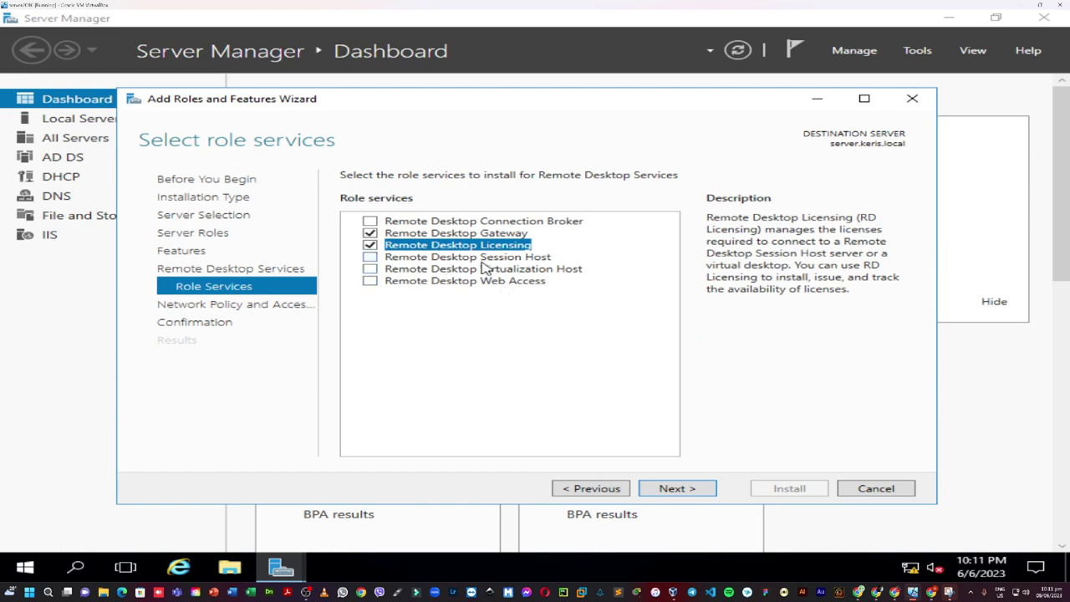
pyautogui.click(370, 257)
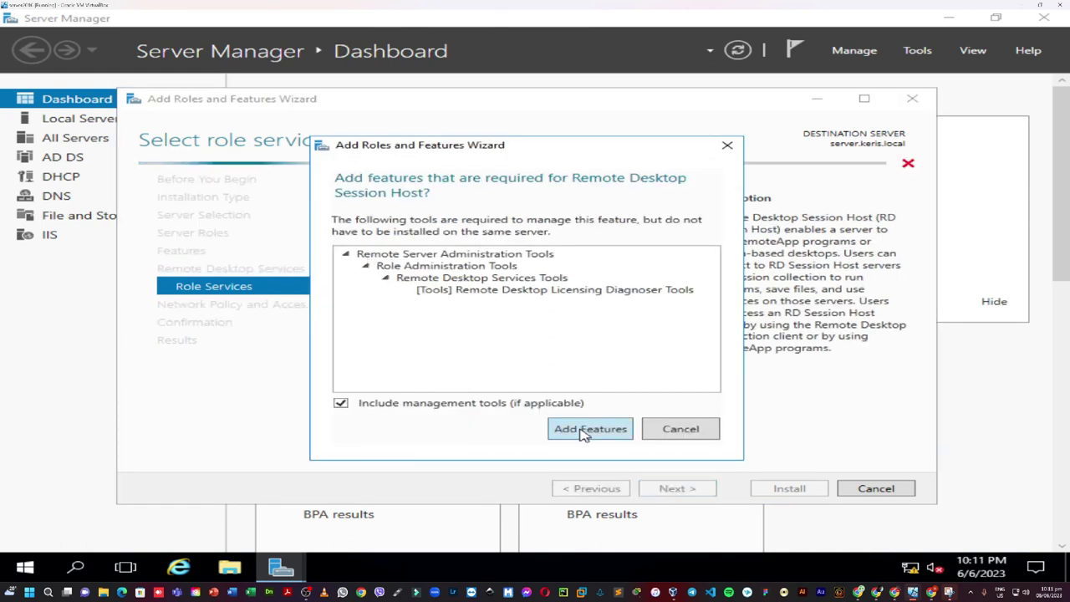
pyautogui.click(585, 431)
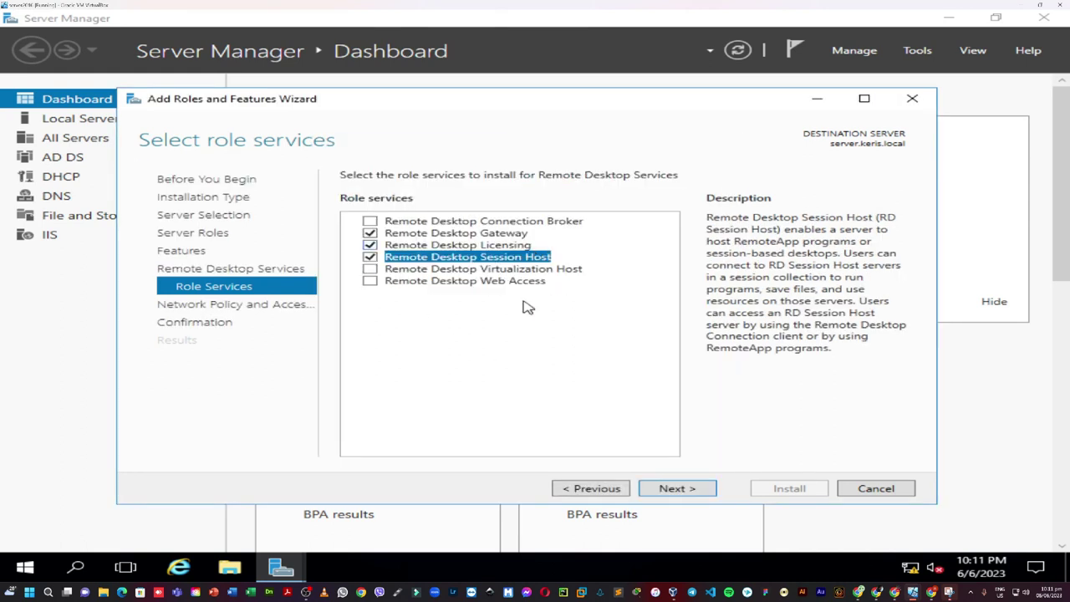
# Allow the destination server to restart automatically if required and install the selected roles and features.
pyautogui.click(692, 491)
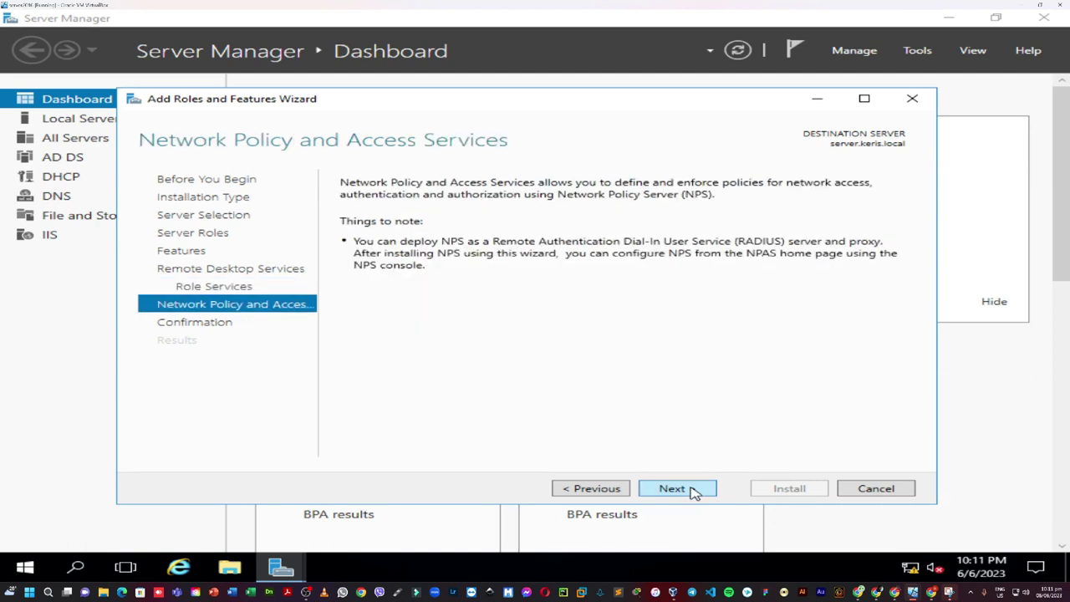
pyautogui.click(692, 491)
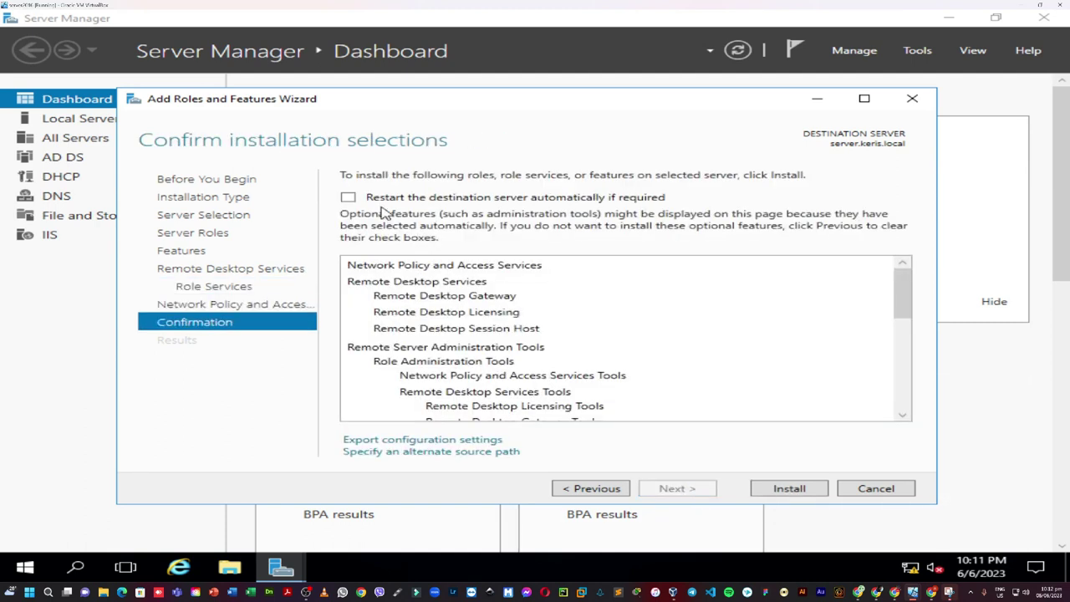
pyautogui.click(356, 201)
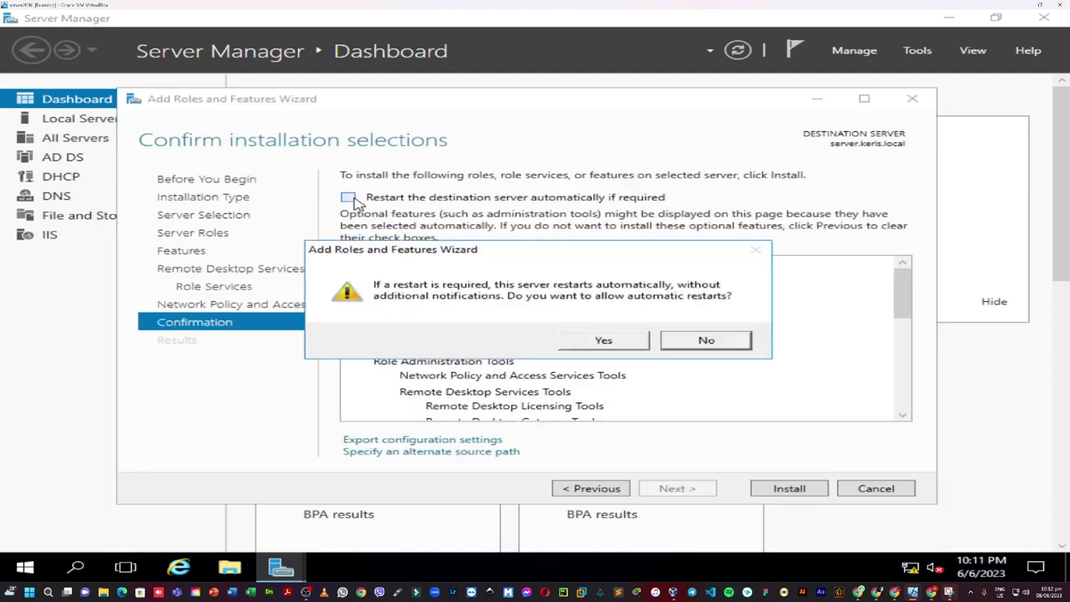
pyautogui.click(595, 340)
pyautogui.click(785, 489)
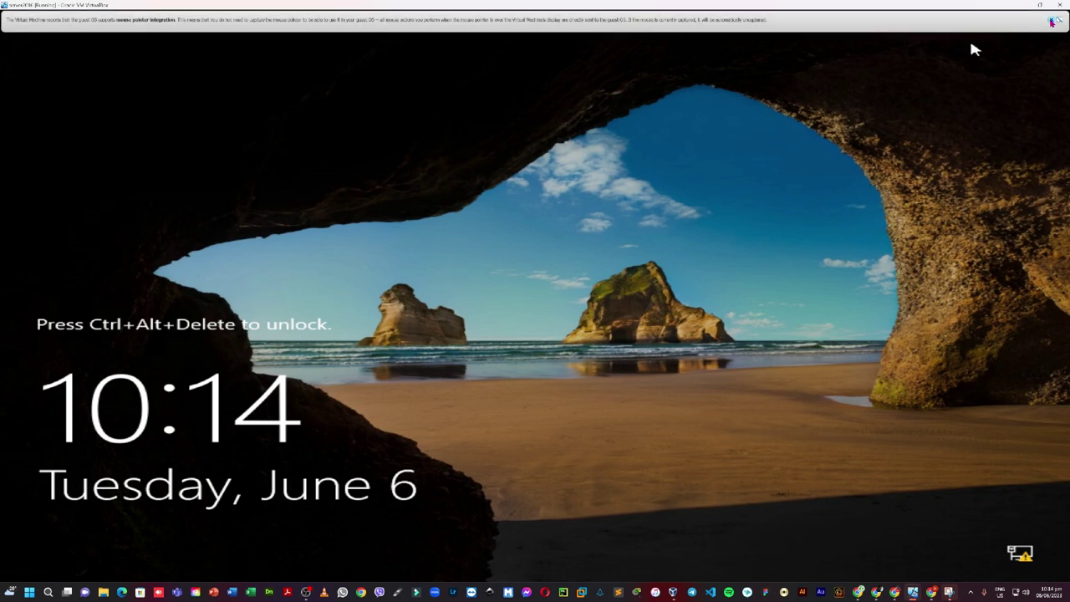
# Dismiss the mouse integration notice, leave the scaled view, and bring up the virtual server's sign-in screen.
pyautogui.click(1057, 19)
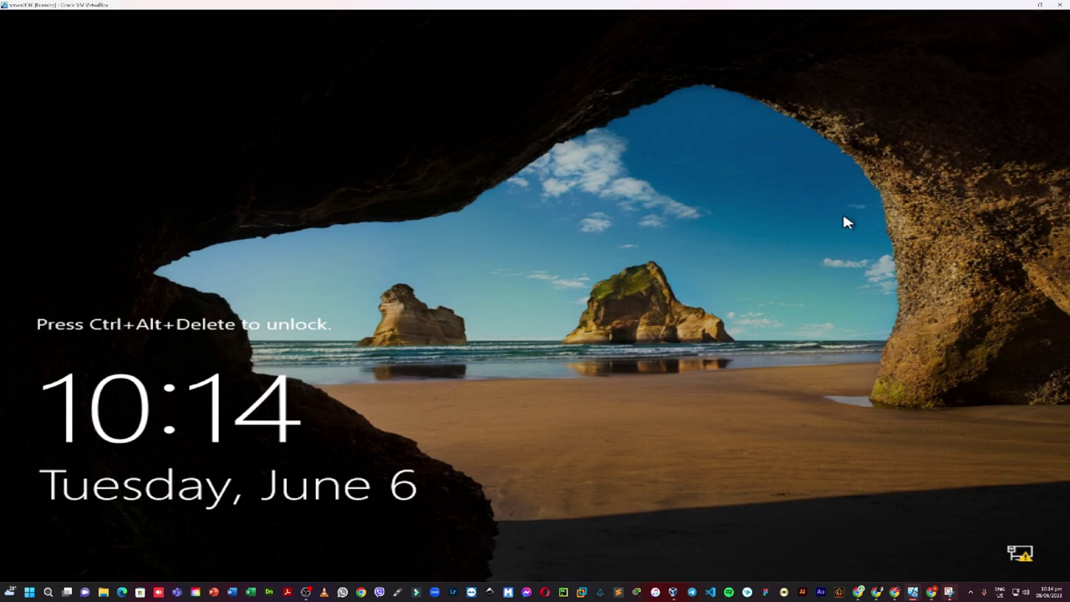
pyautogui.press('Control_R+c')
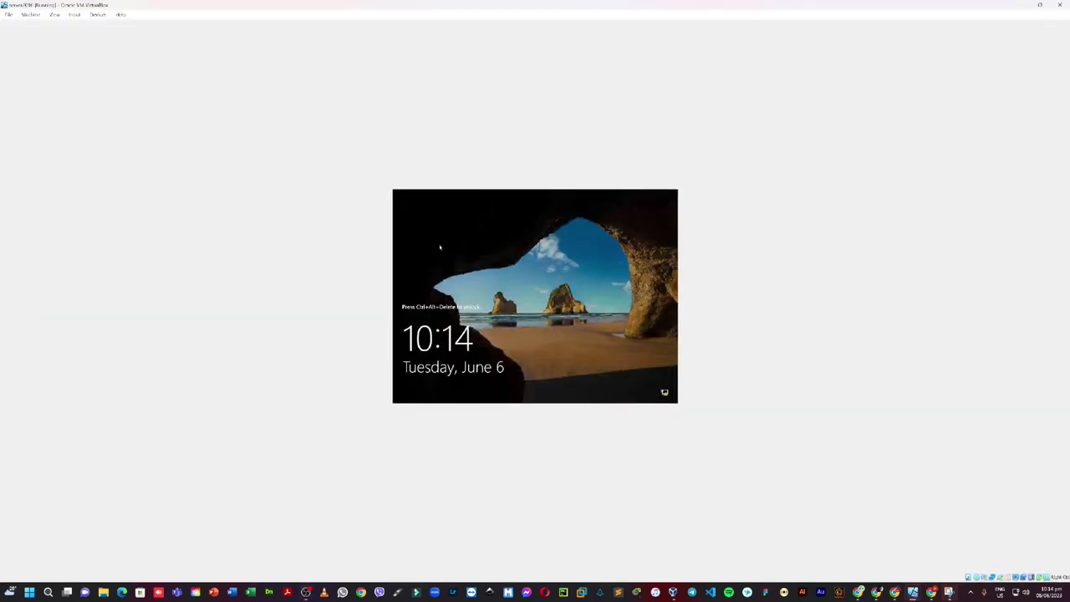
pyautogui.click(75, 14)
pyautogui.moveTo(92, 26)
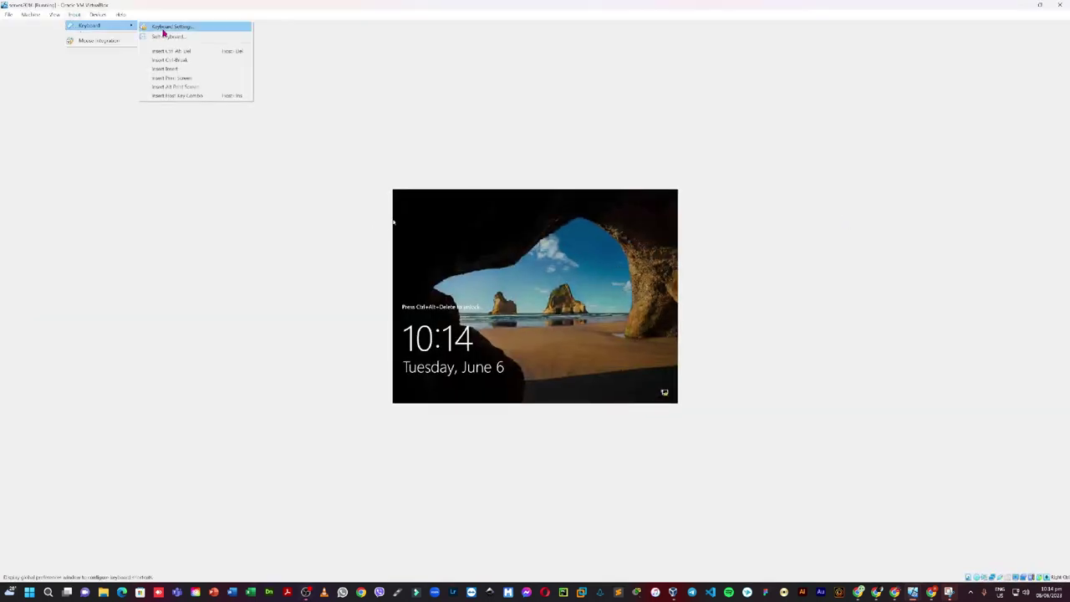
pyautogui.click(177, 51)
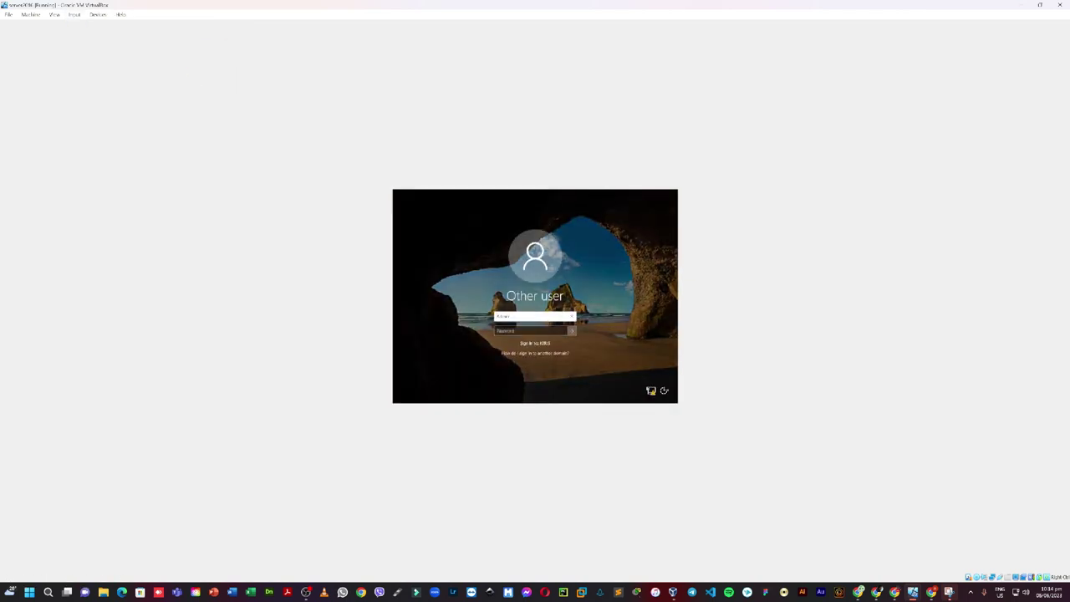
# Enter the Administrator account's password and sign in to the server.
pyautogui.click(530, 330)
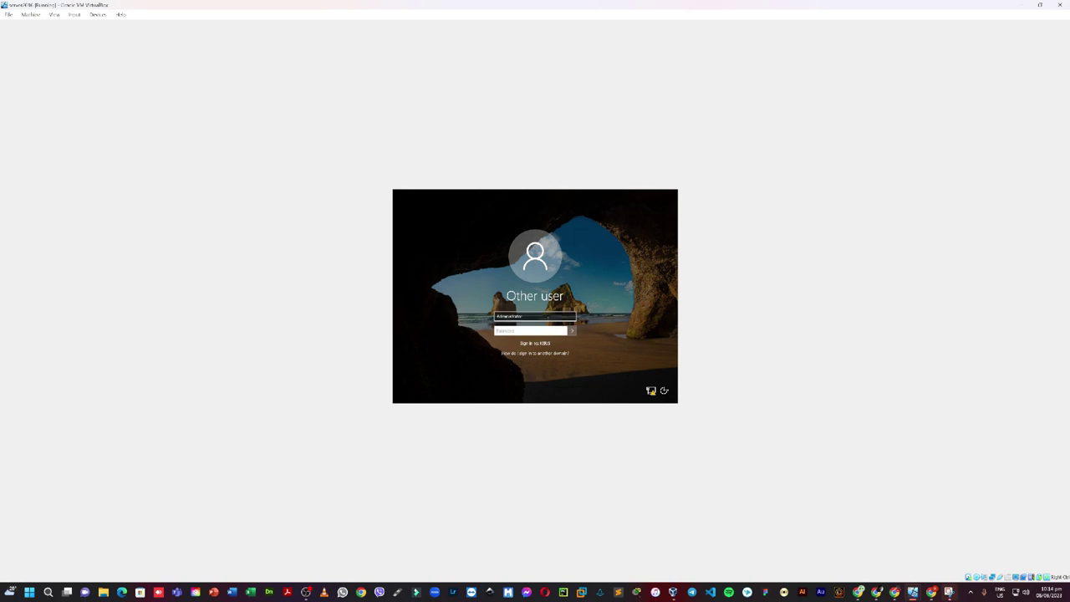
pyautogui.write('***')
pyautogui.press('Return')
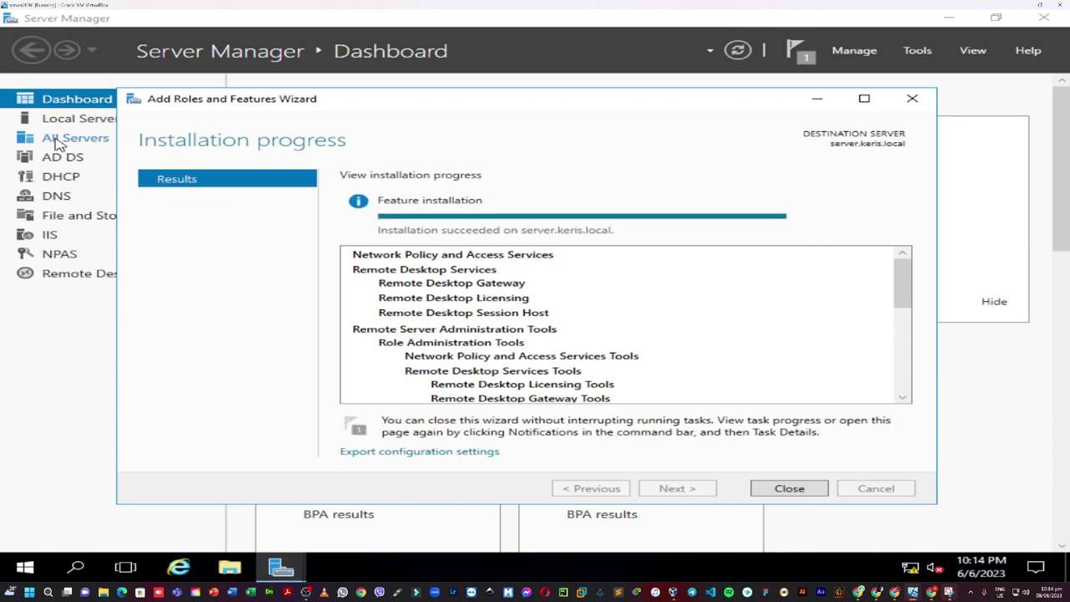
# Close the finished Add Roles and Features Wizard and dismiss the Remote Desktop licensing reminder.
pyautogui.click(790, 489)
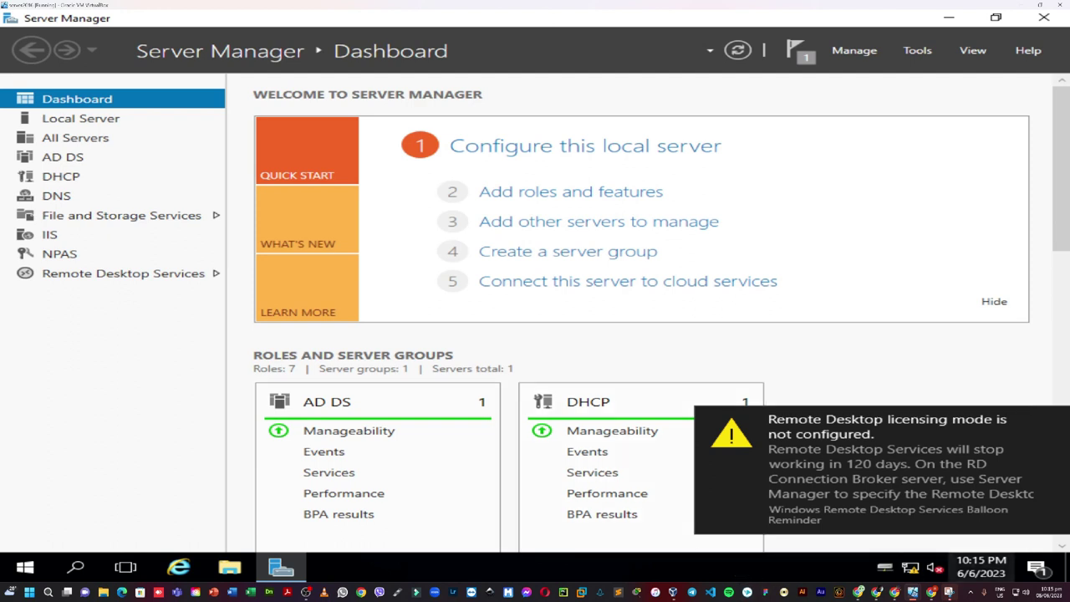
pyautogui.click(1053, 422)
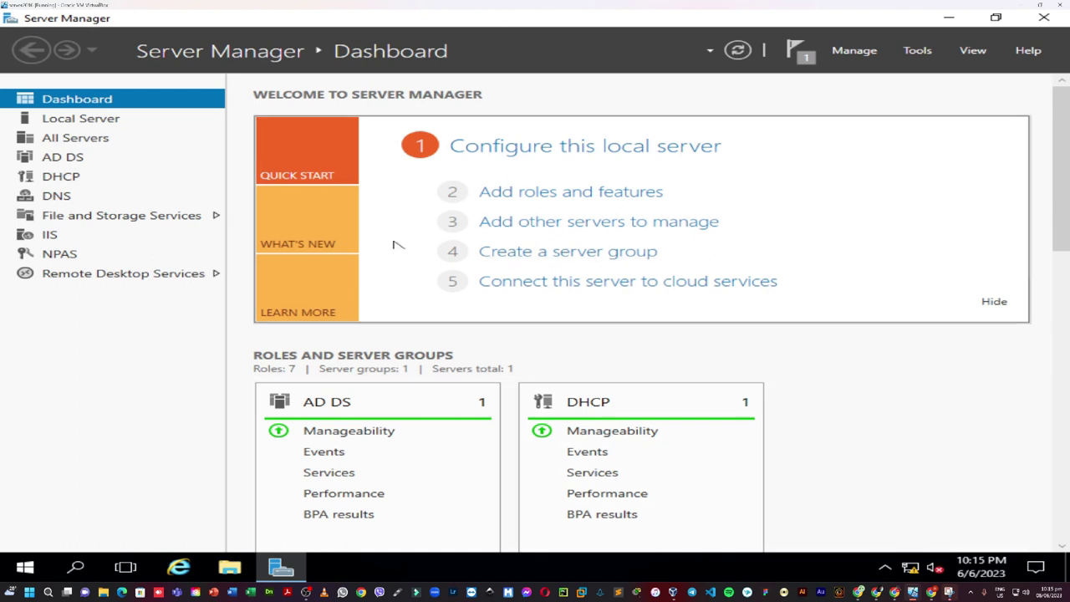
# Open the server's remote connection settings from the This PC properties.
pyautogui.click(229, 567)
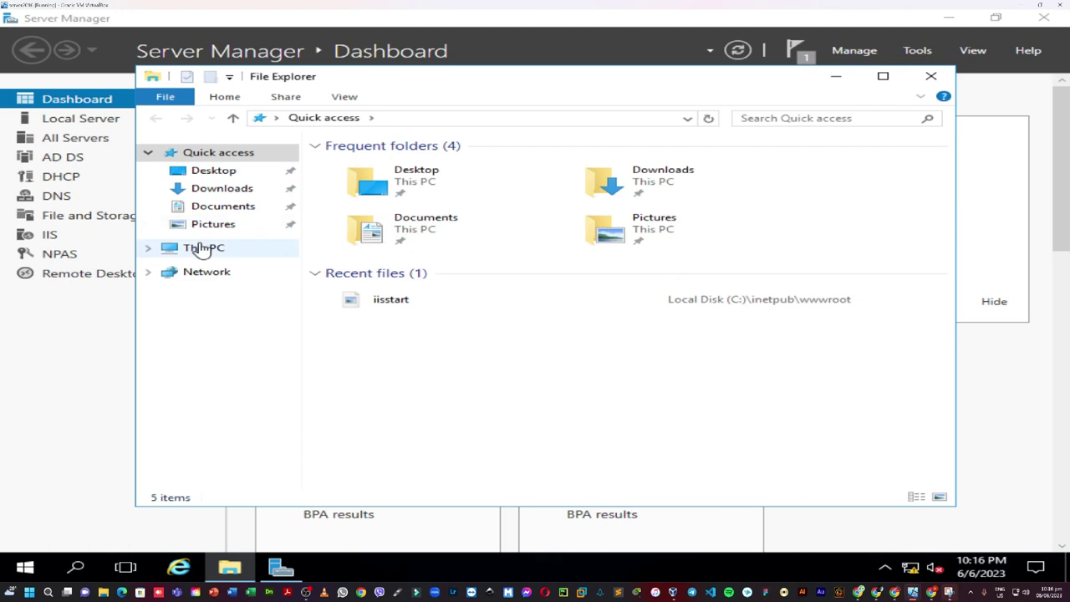
pyautogui.rightClick(202, 247)
pyautogui.click(251, 439)
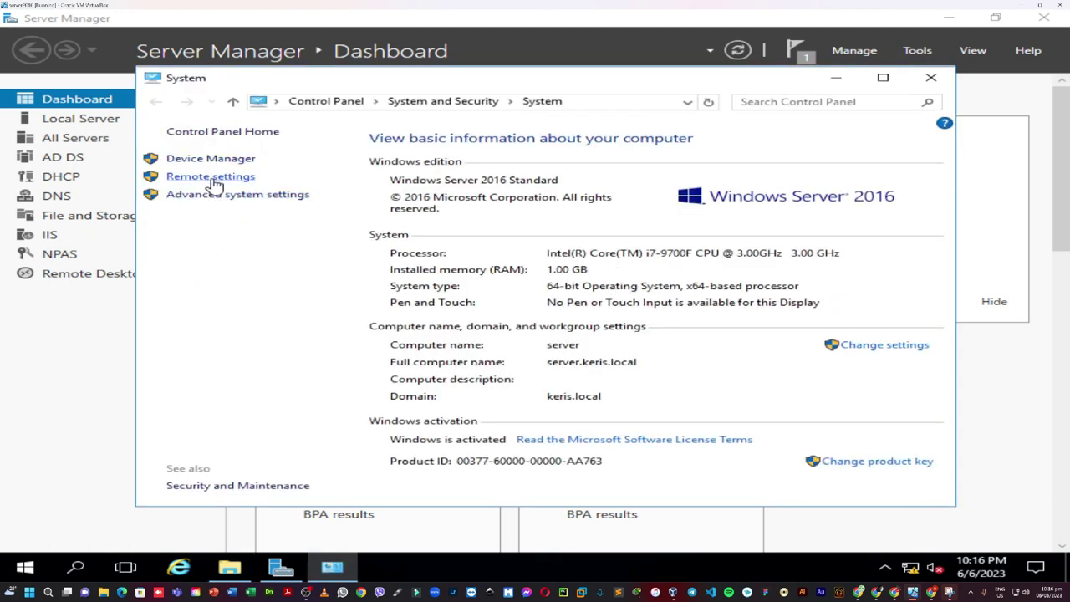
pyautogui.click(212, 177)
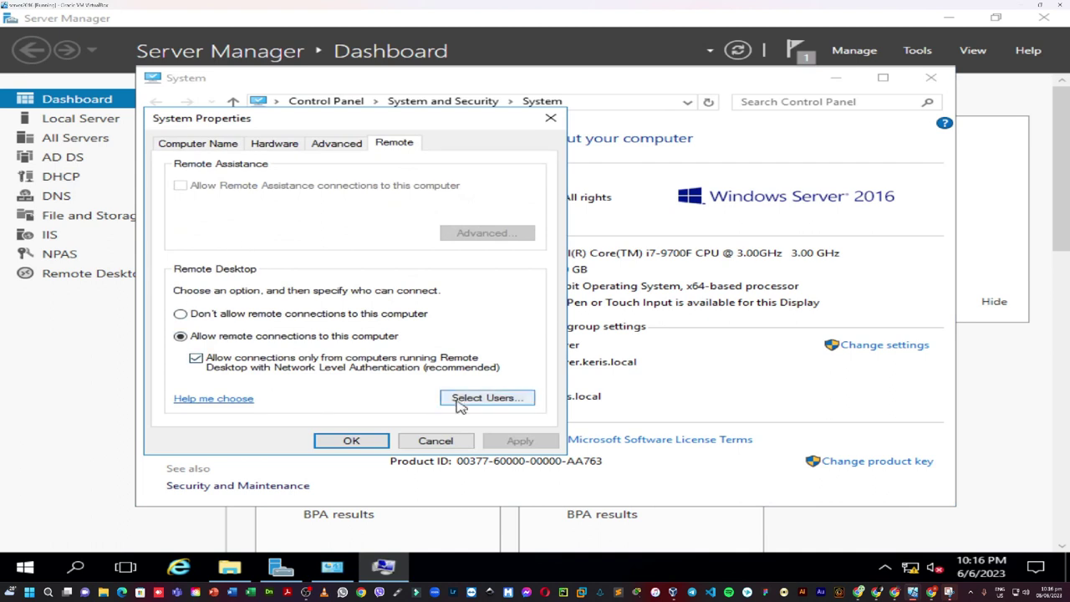
# Add the Accounts group from keris.local to the Remote Desktop users, apply the remote settings, and close the System window.
pyautogui.click(484, 398)
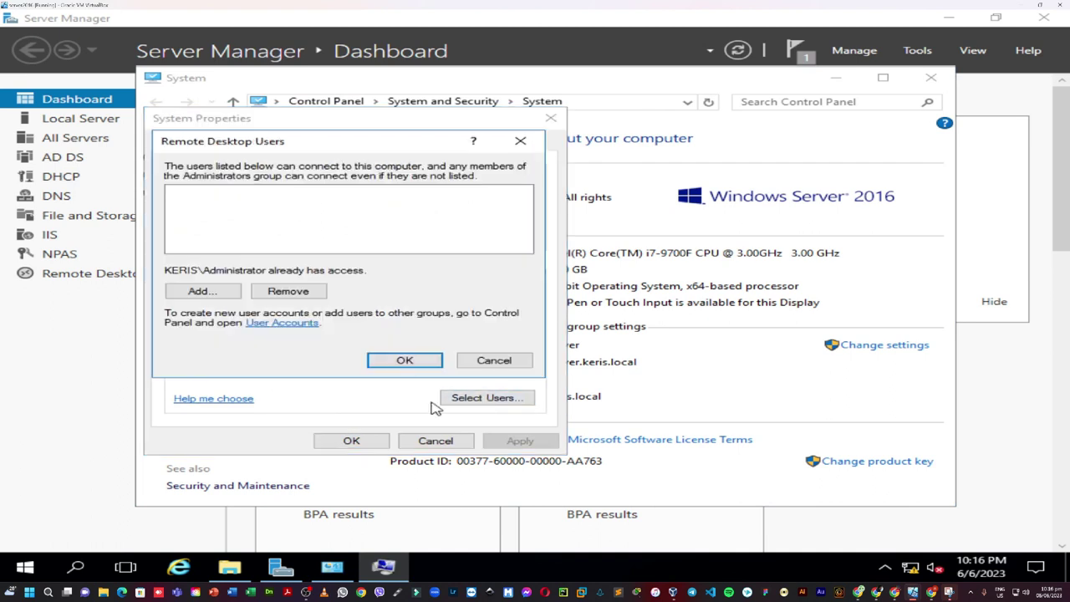
pyautogui.click(205, 293)
pyautogui.write('Accounts')
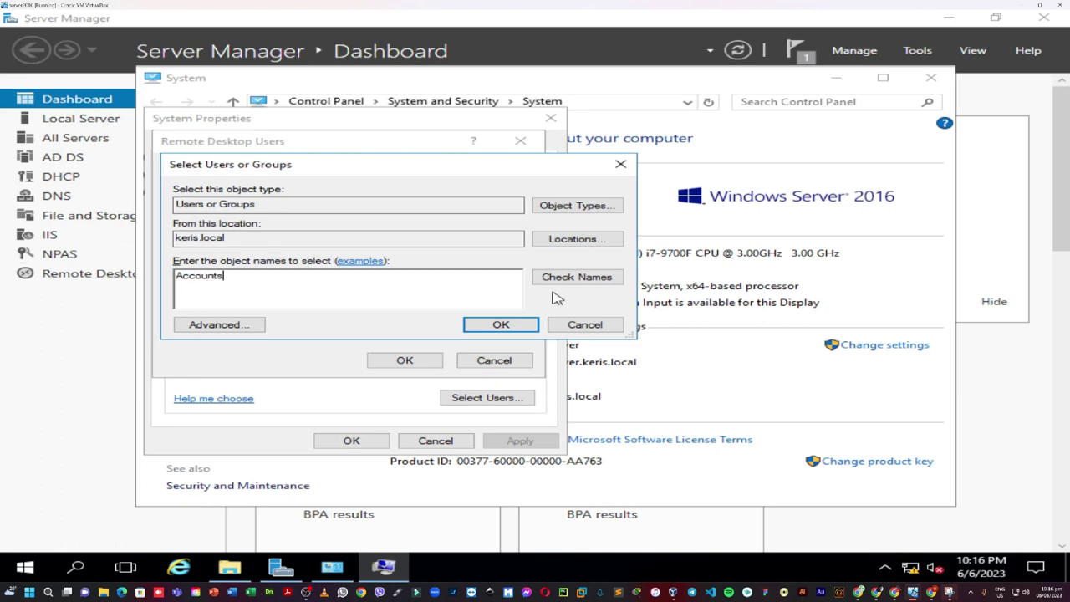
pyautogui.click(579, 279)
pyautogui.click(498, 323)
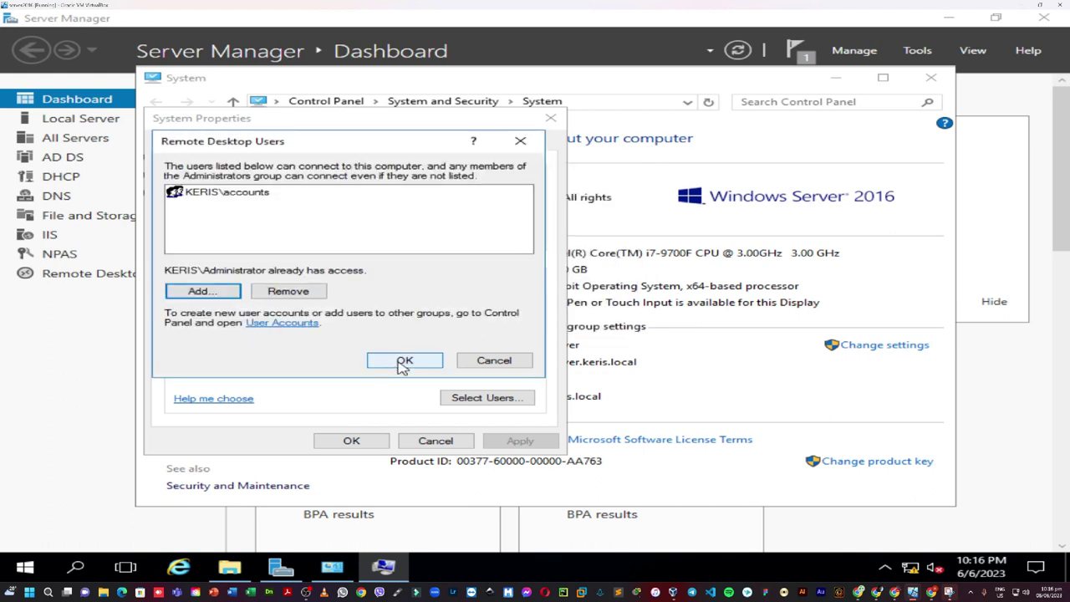
pyautogui.click(402, 362)
pyautogui.click(351, 440)
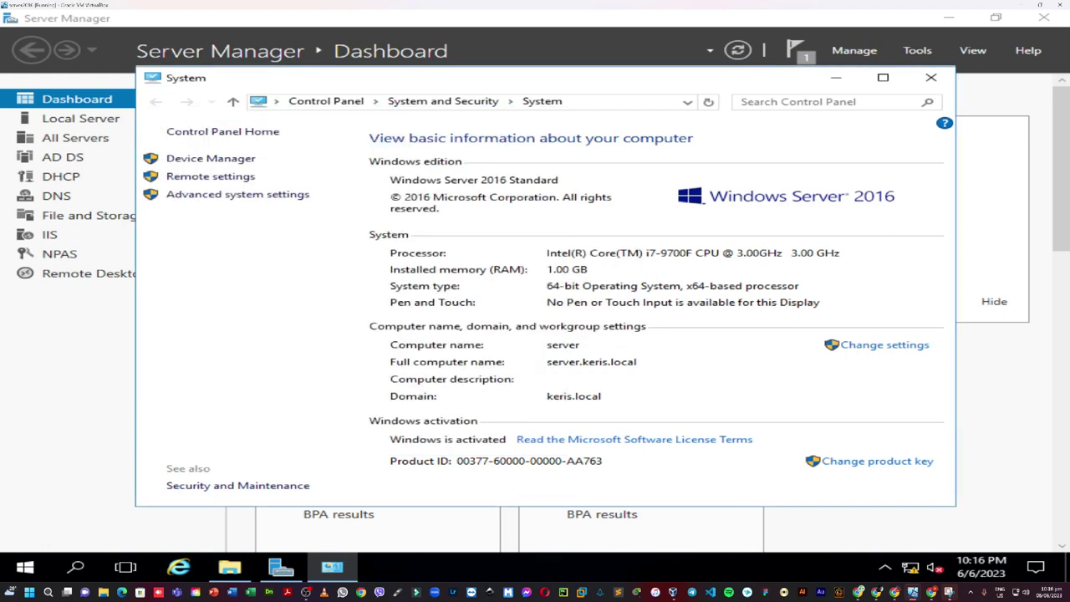
pyautogui.click(931, 77)
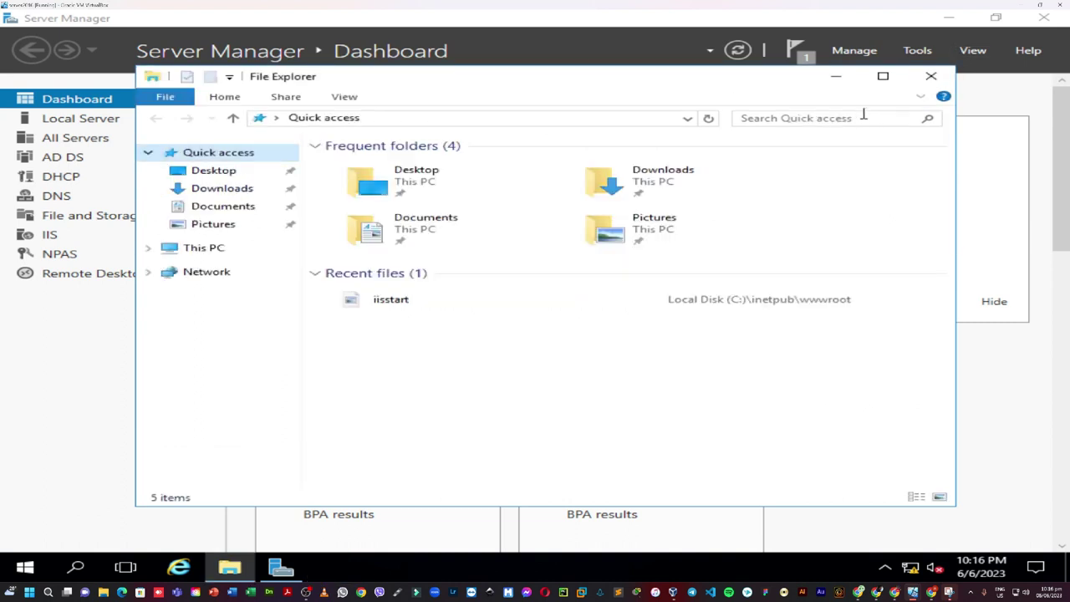
# Close File Explorer and the licensing reminder, and open the Local Security Policy console by running secpol.msc.
pyautogui.click(948, 77)
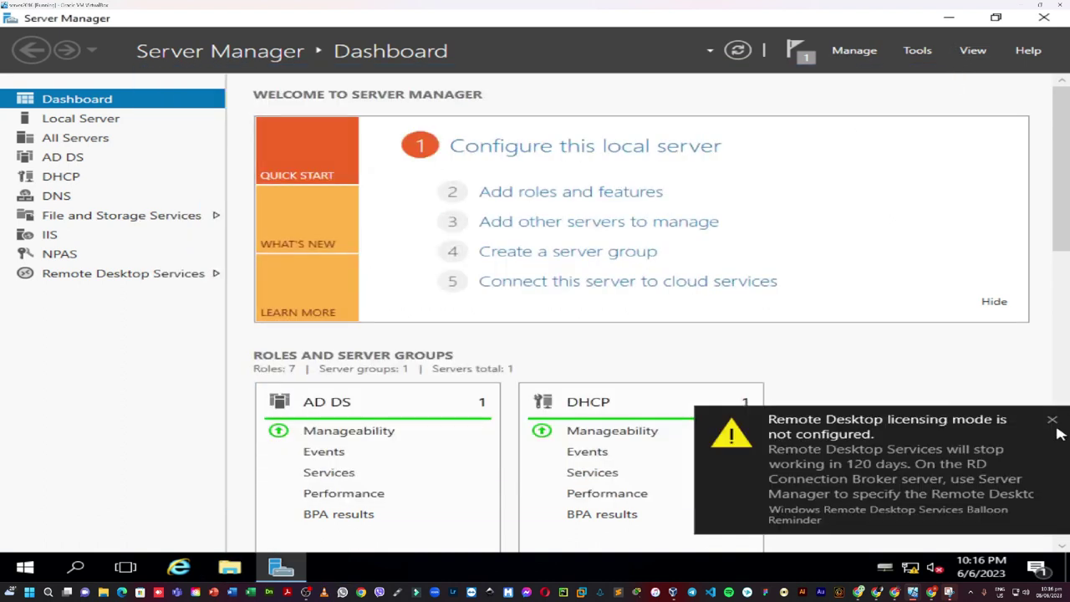
pyautogui.click(1055, 427)
pyautogui.press('super+r')
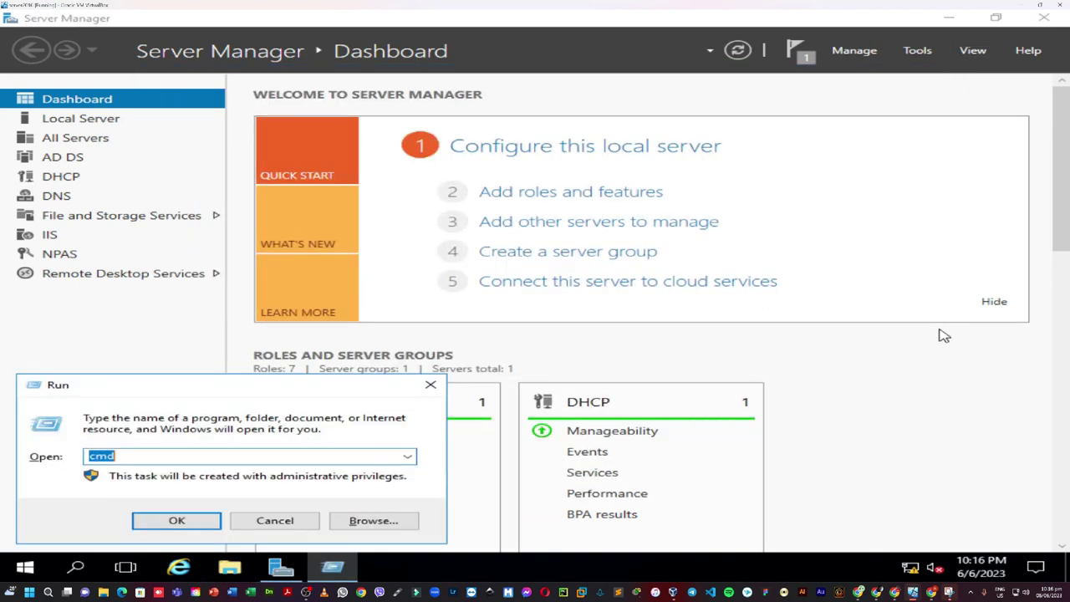
pyautogui.write('secpol.msc')
pyautogui.press('Return')
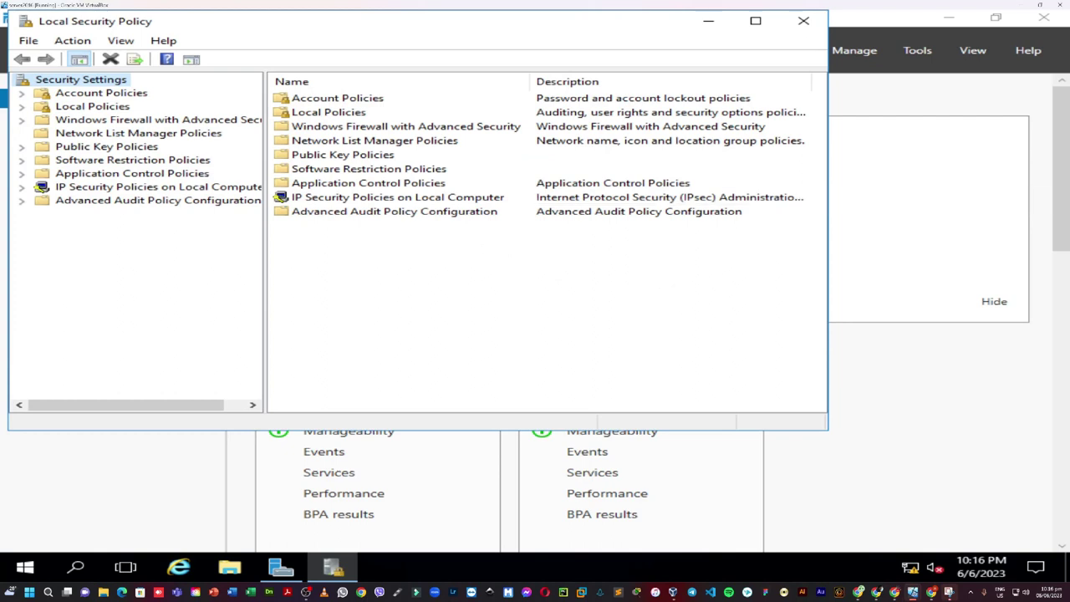
pyautogui.moveTo(351, 35); pyautogui.dragTo(408, 90)
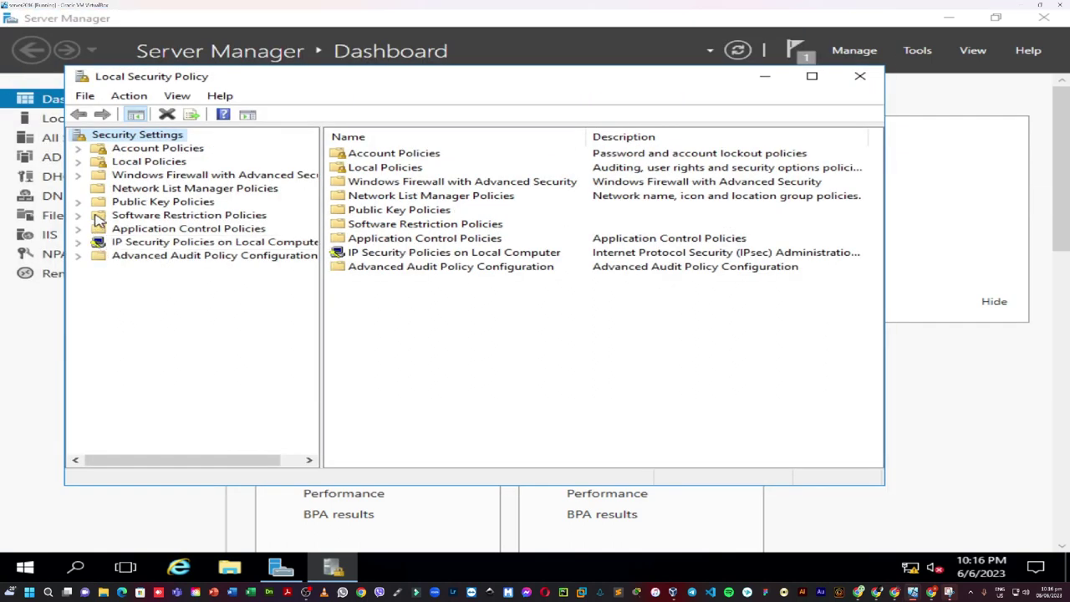
# Open the properties of the "Allow log on through Remote Desktop Services" policy in the local User Rights Assignment policies.
pyautogui.click(78, 162)
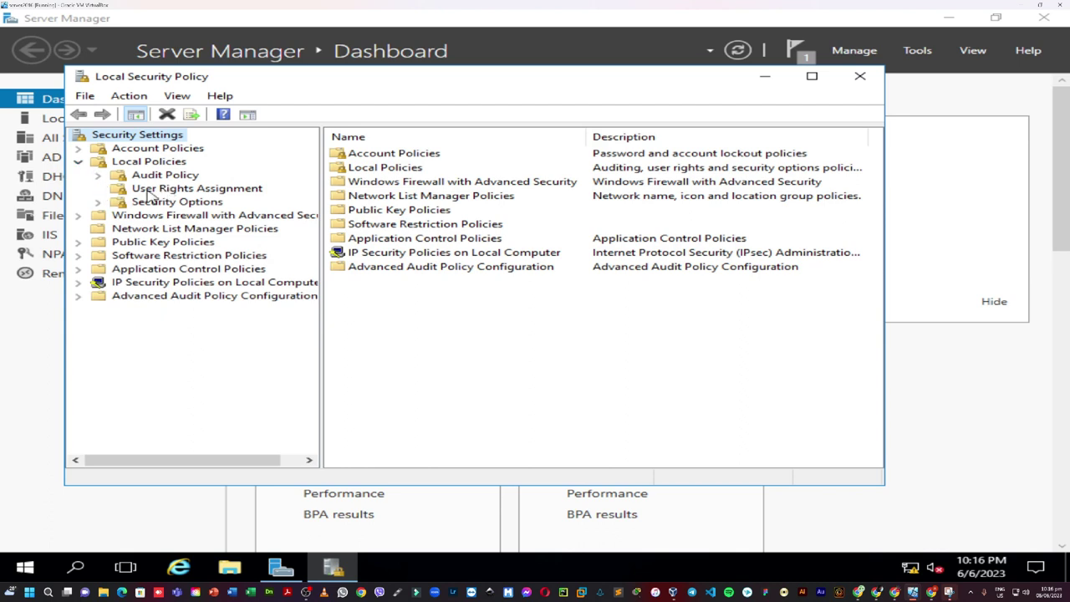
pyautogui.click(147, 194)
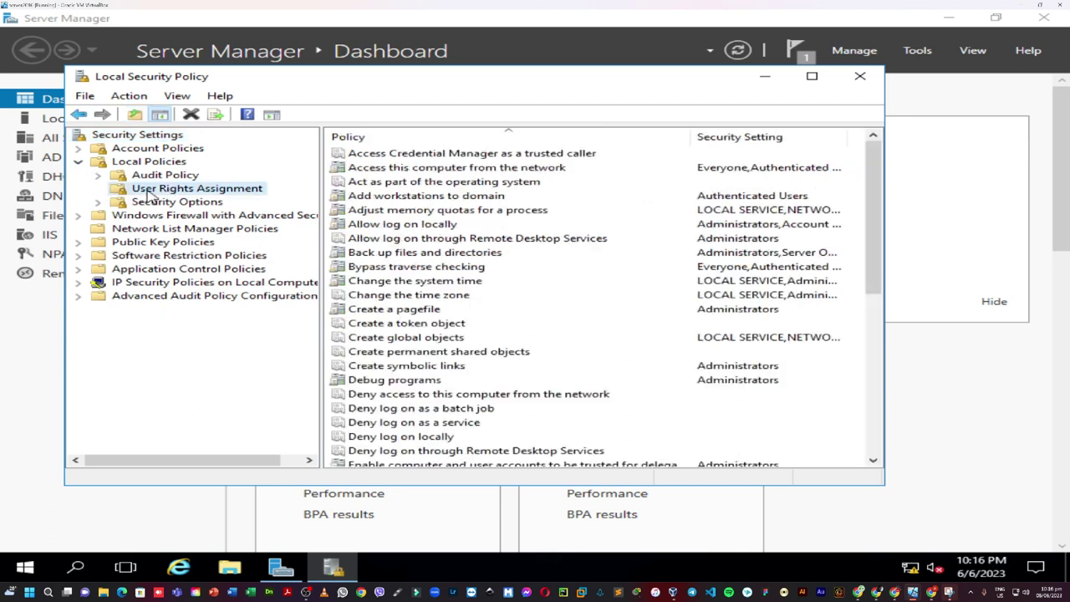
pyautogui.click(443, 241)
pyautogui.doubleClick(564, 245)
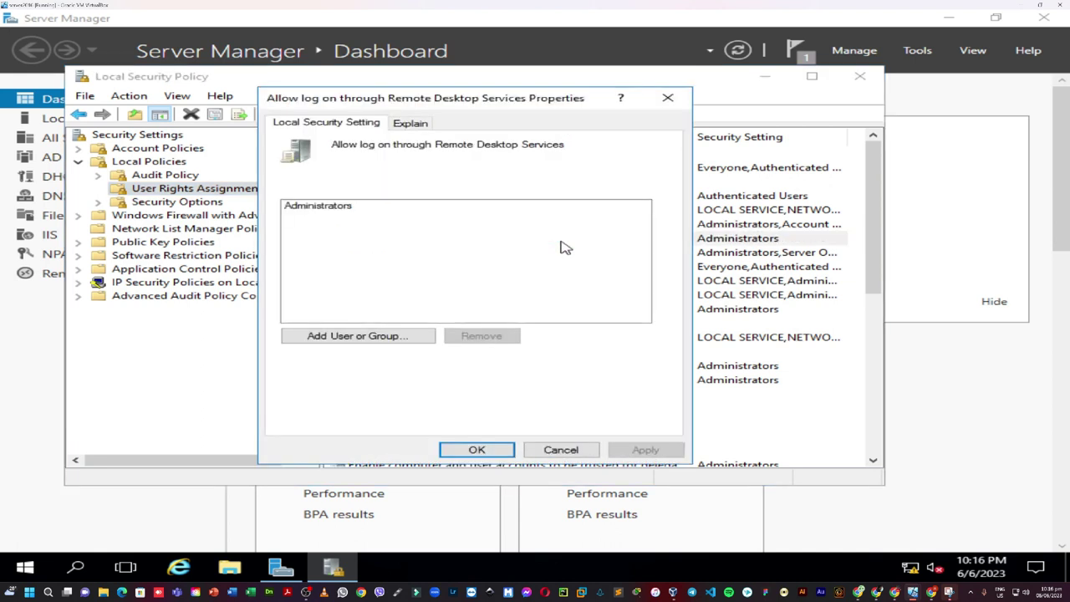
# Add the accounts group from keris.local to the policy, apply the change, and close Local Security Policy.
pyautogui.click(393, 335)
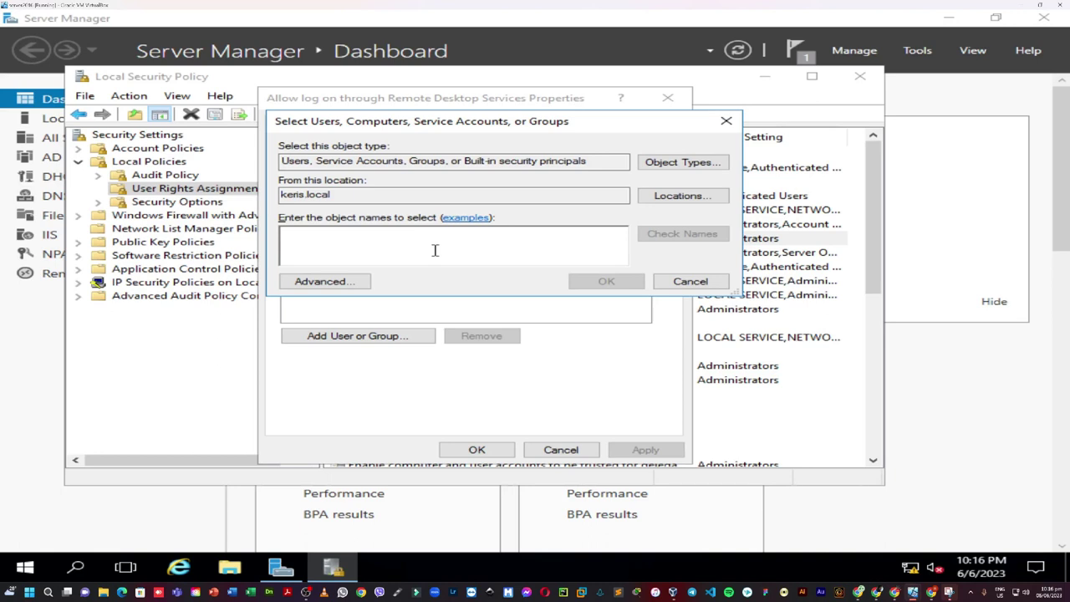
pyautogui.write('account')
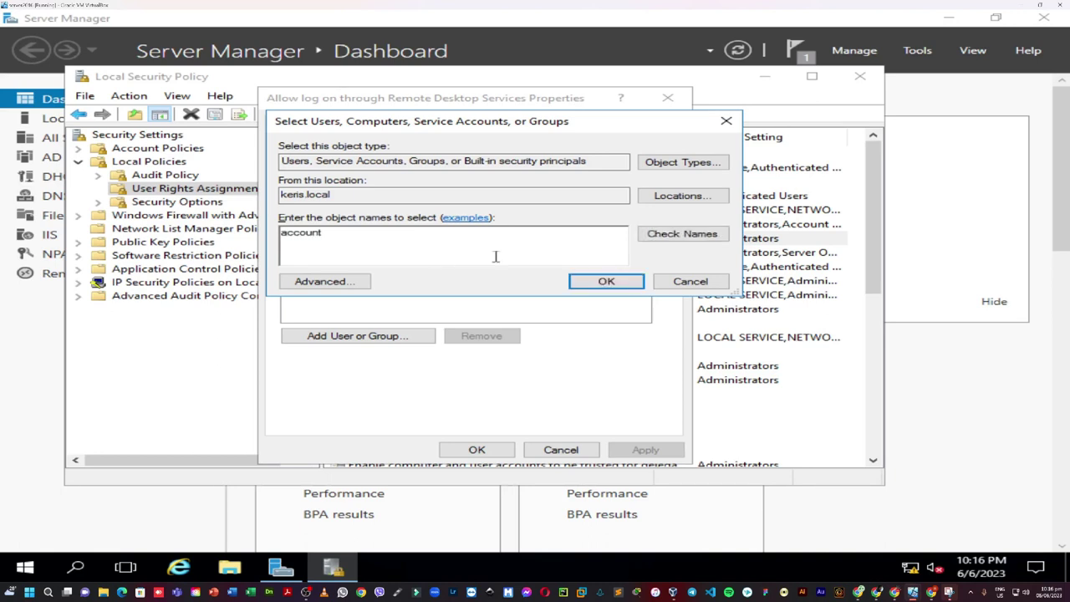
pyautogui.click(679, 234)
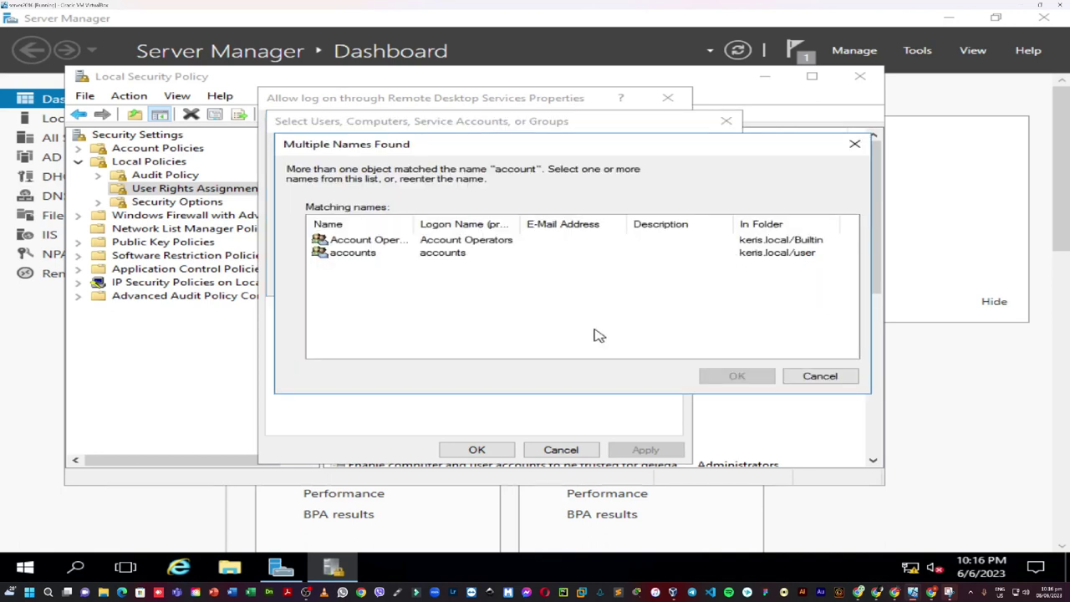
pyautogui.click(440, 254)
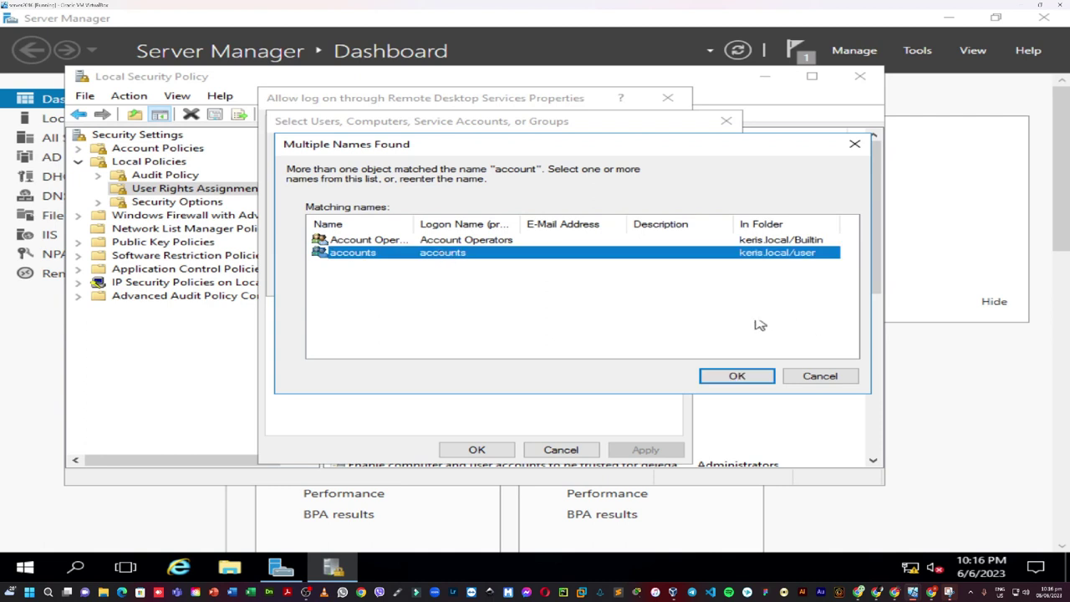
pyautogui.click(739, 376)
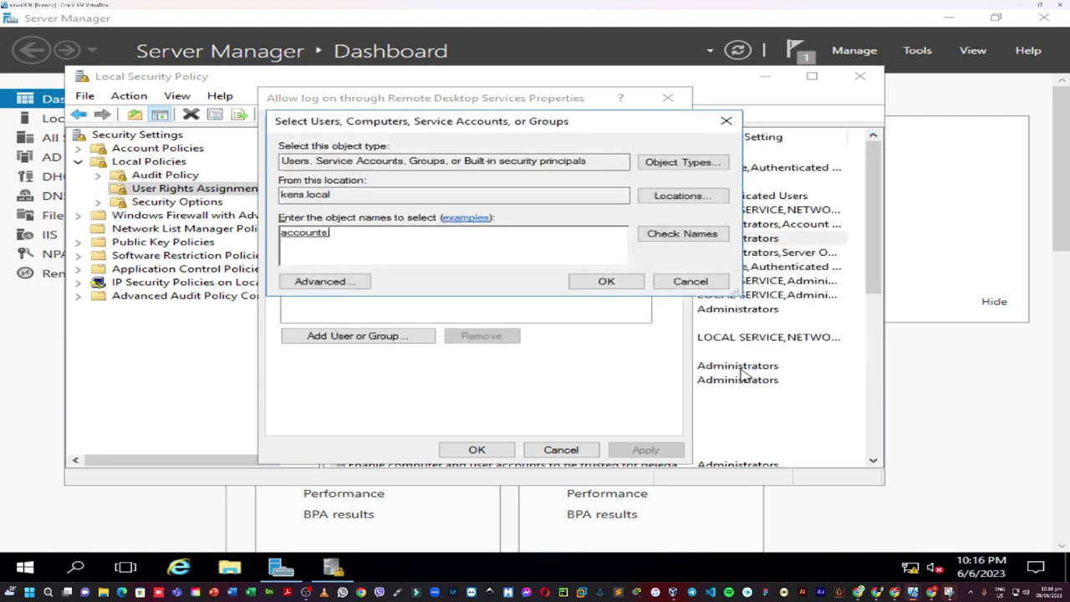
pyautogui.click(623, 284)
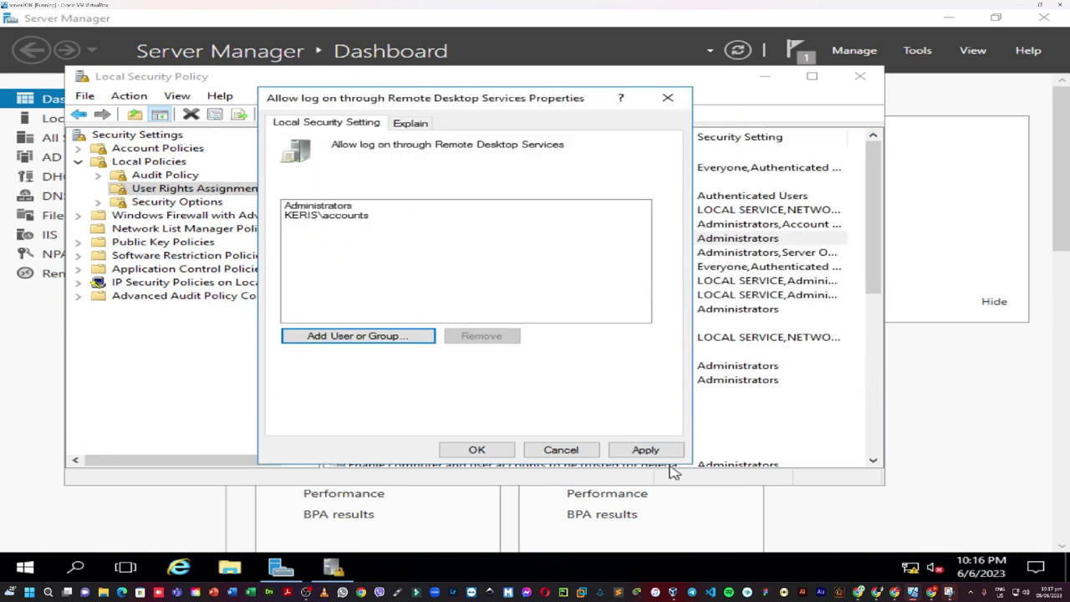
pyautogui.click(644, 448)
pyautogui.click(477, 450)
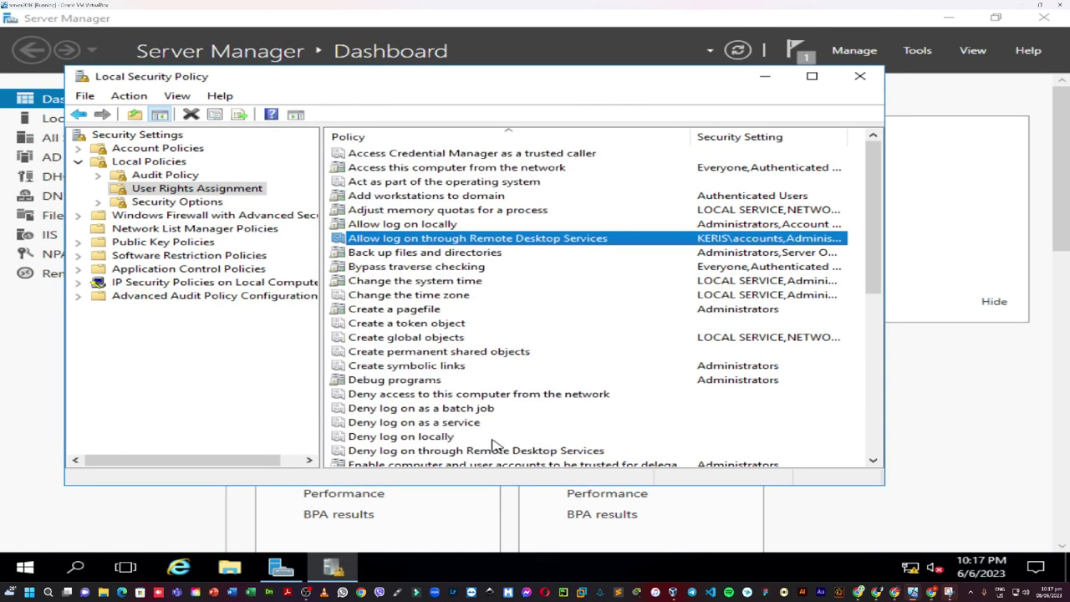
pyautogui.click(861, 77)
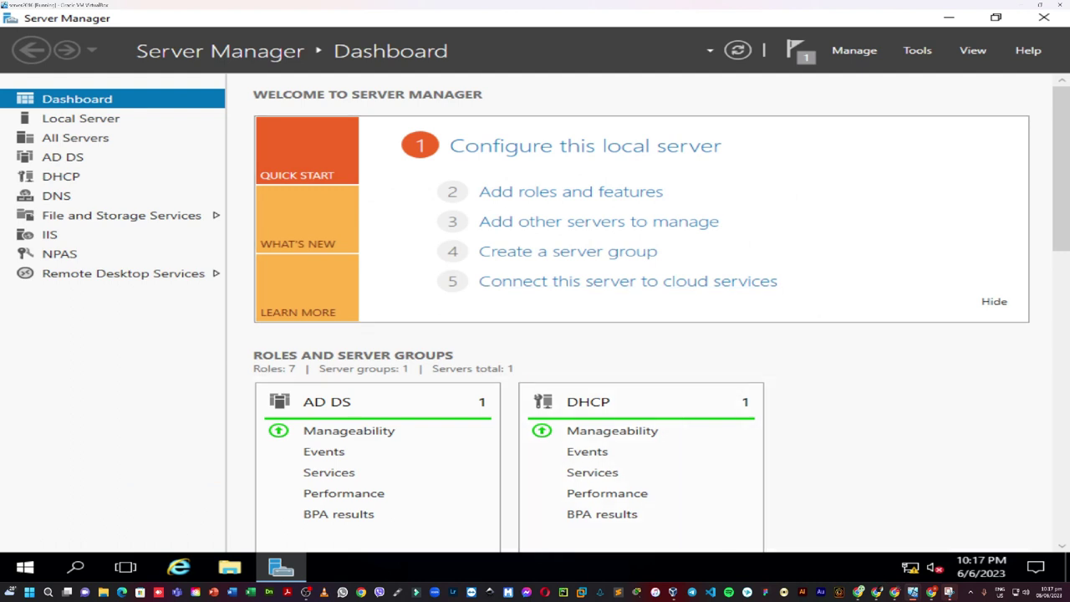
# Switch to the Client virtual machine and sign in to the displayed domain user's account with the account password.
pyautogui.moveTo(948, 592)
pyautogui.click(873, 540)
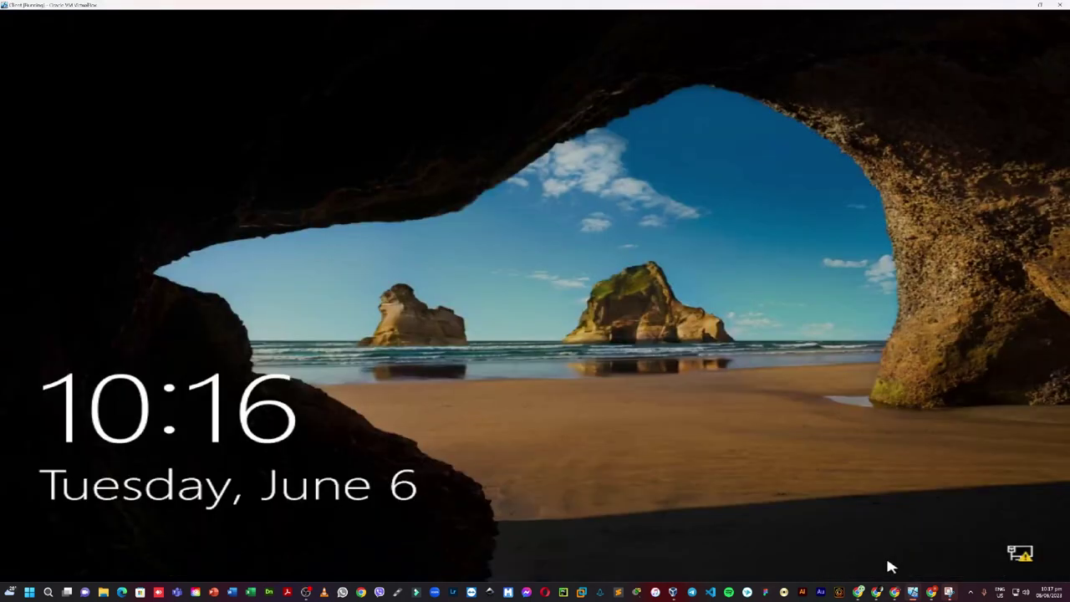
pyautogui.click(598, 269)
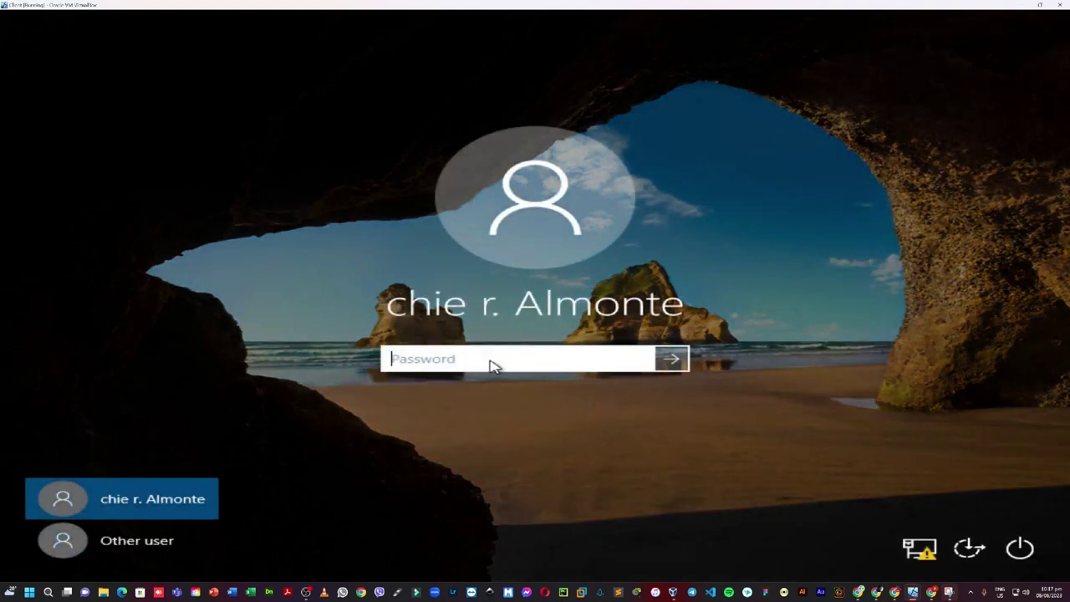
pyautogui.write('••••••••••')
pyautogui.press('Return')
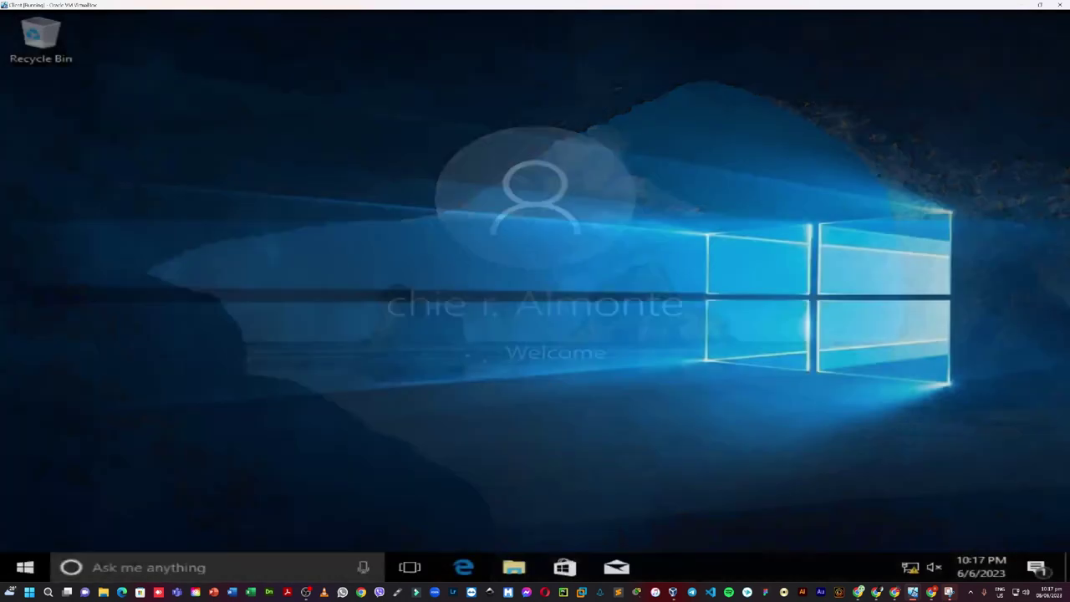
# Find and open Remote Desktop Connection on the client and start a connection to keris.local.
pyautogui.click(208, 572)
pyautogui.write('remo')
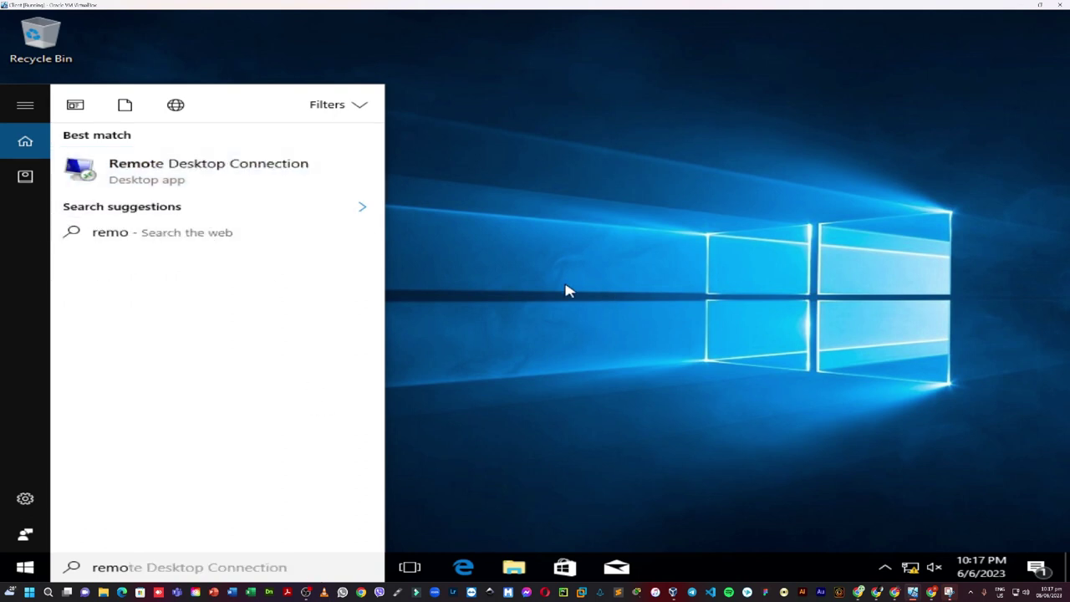
pyautogui.click(181, 171)
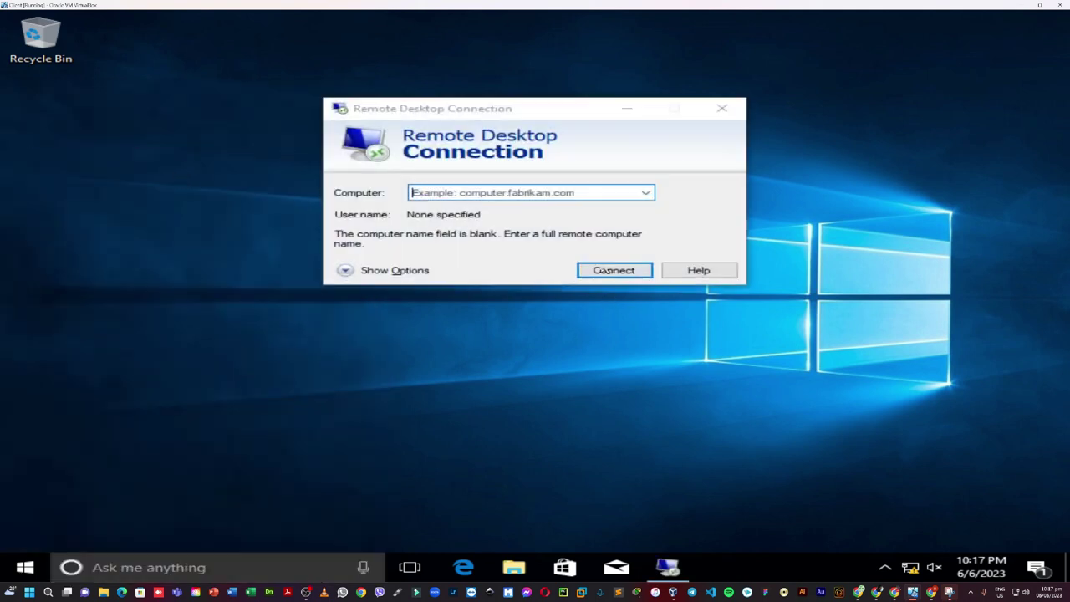
pyautogui.click(590, 193)
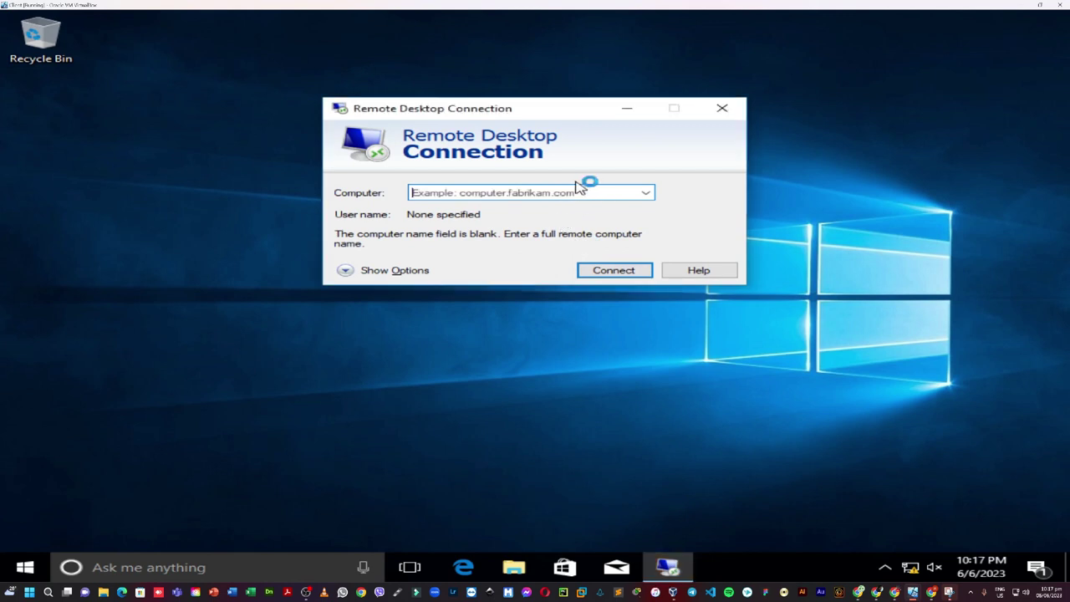
pyautogui.write('keris')
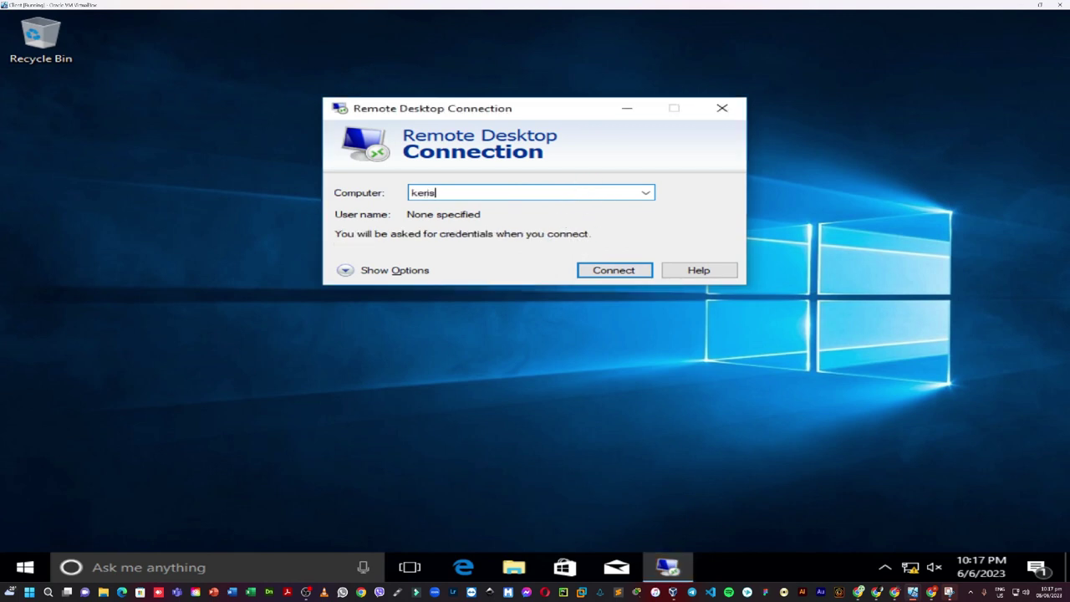
pyautogui.write('.local')
pyautogui.press('Return')
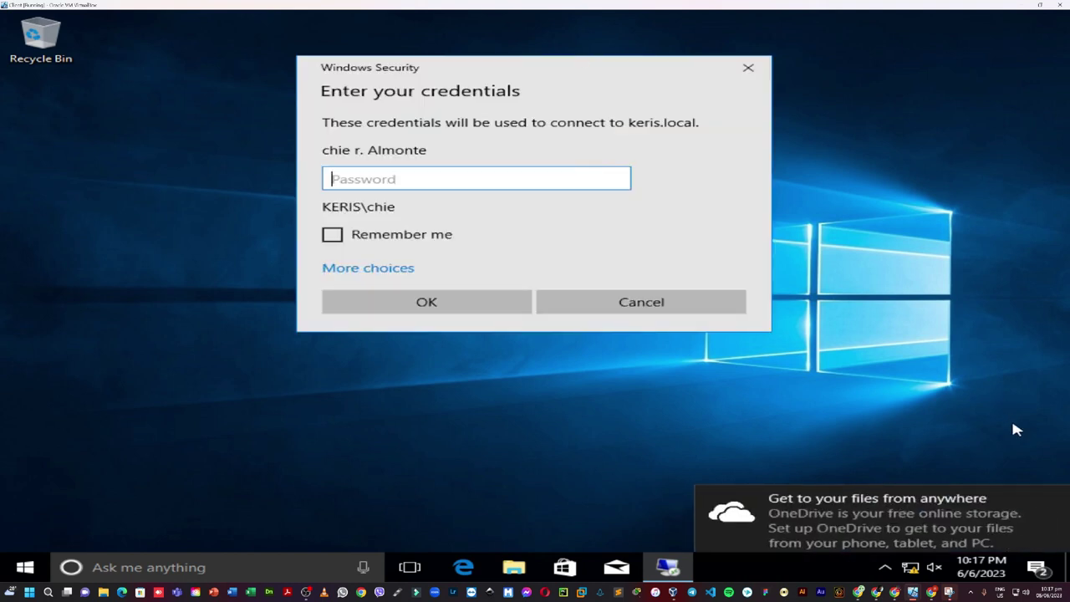
# Dismiss the OneDrive notification and submit the domain user's account password for the remote connection.
pyautogui.click(1052, 498)
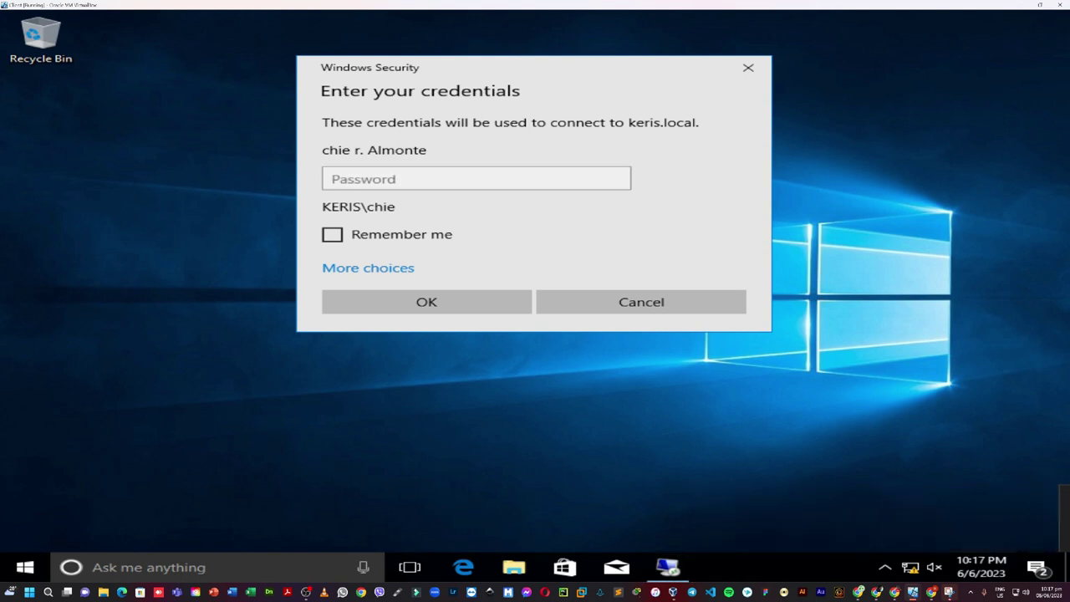
pyautogui.click(376, 180)
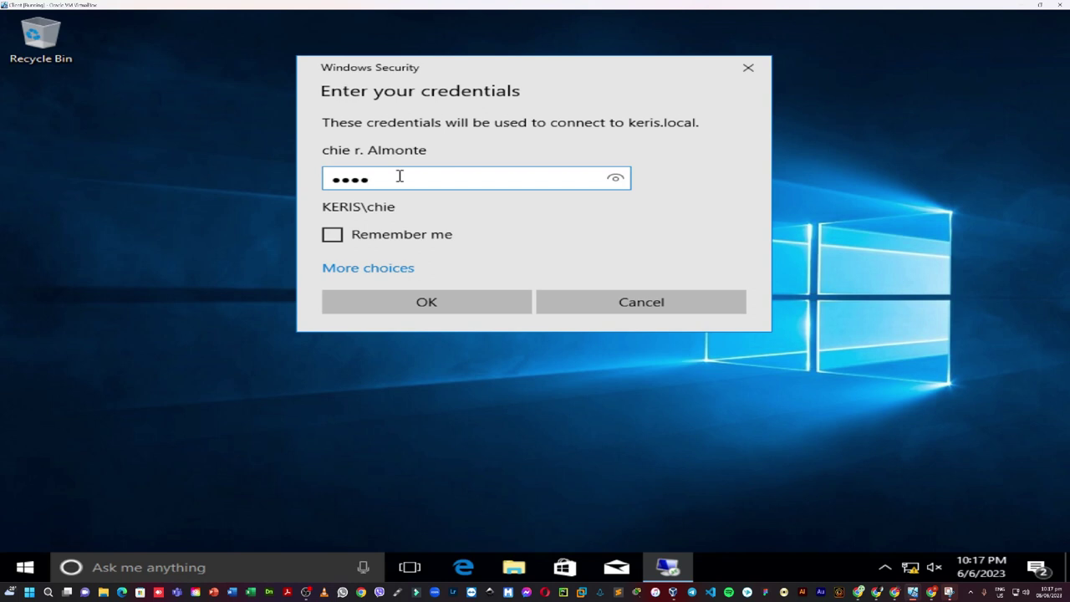
pyautogui.press('Return')
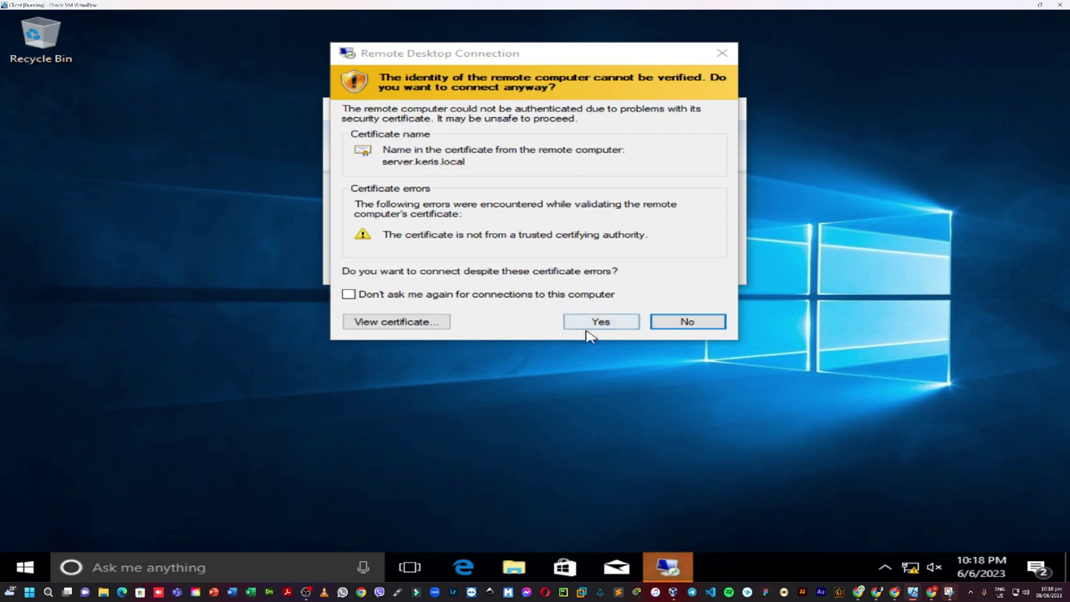
# Accept the remote computer's untrusted certificate to connect to keris.local, and dismiss the virus protection notification.
pyautogui.click(605, 318)
pyautogui.click(583, 326)
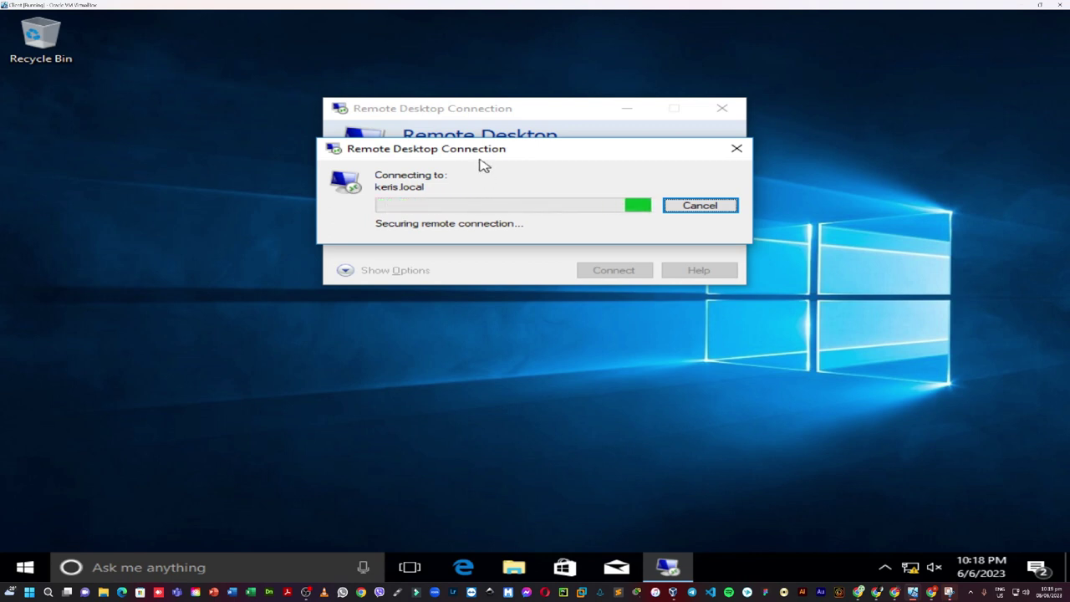
pyautogui.moveTo(485, 159); pyautogui.dragTo(466, 152)
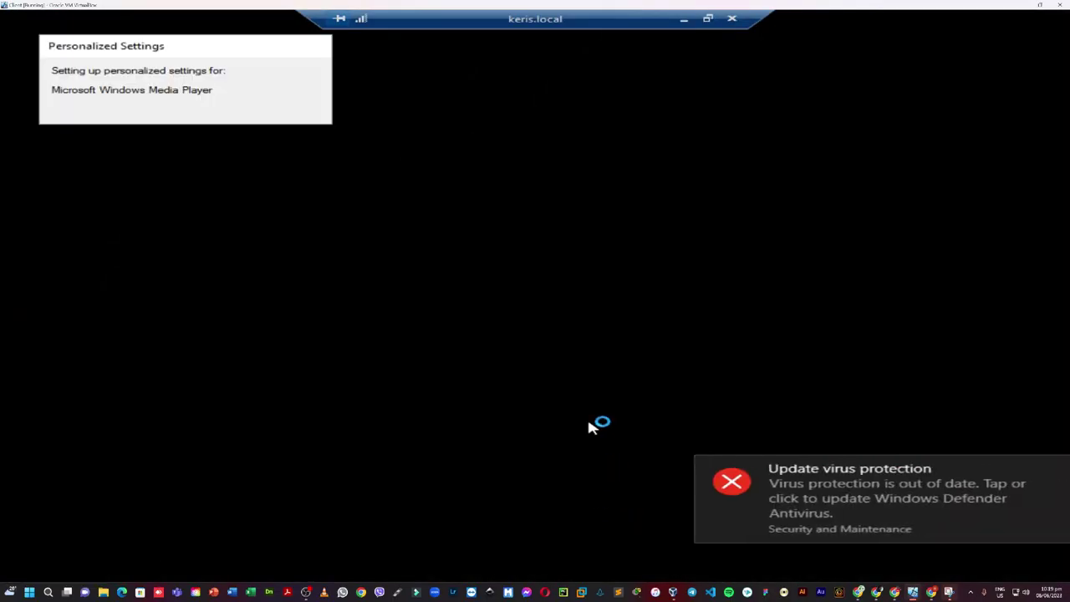
pyautogui.click(1053, 472)
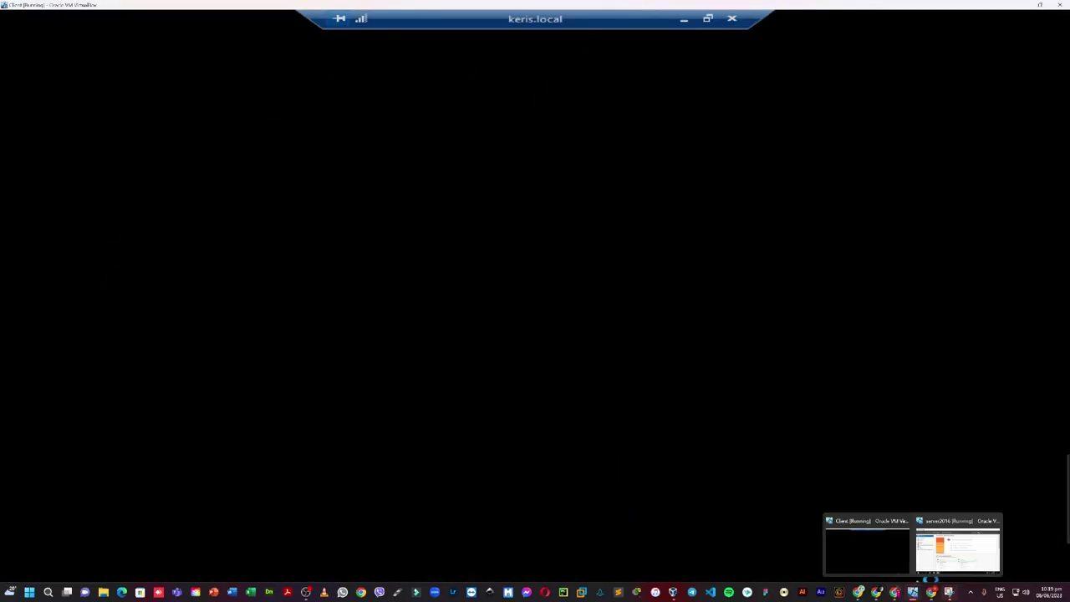
# View the server2016 virtual machine briefly and return to the remote session on the Client machine.
pyautogui.click(945, 550)
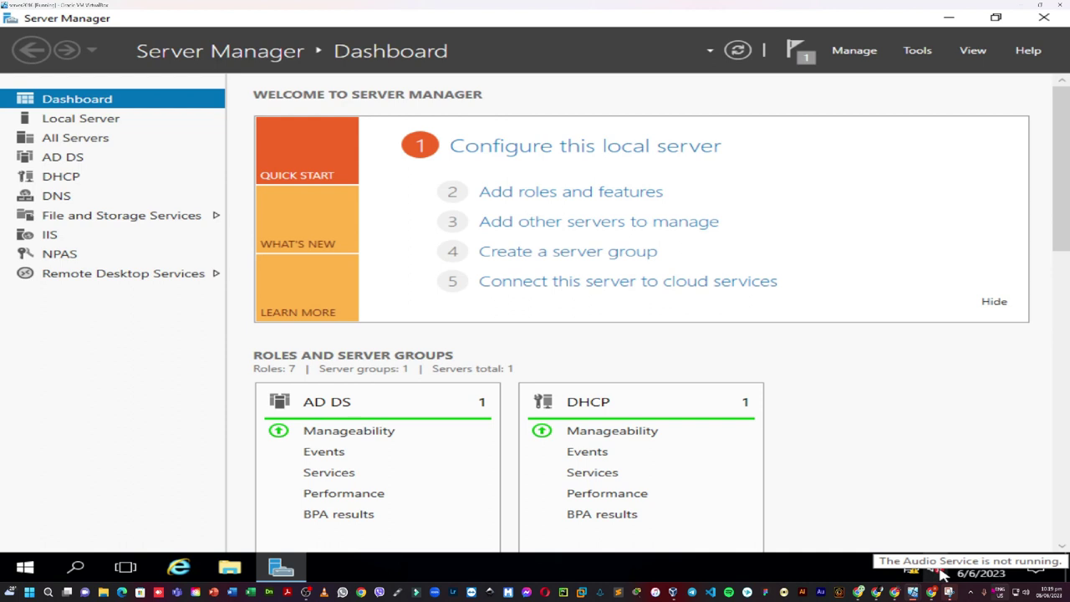
pyautogui.moveTo(912, 592)
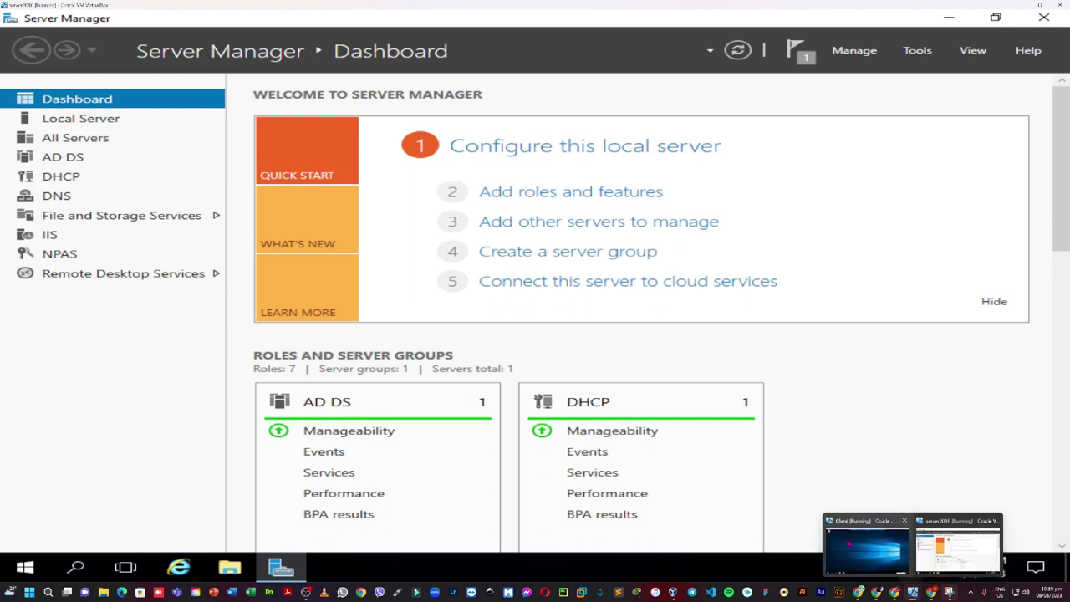
pyautogui.click(847, 544)
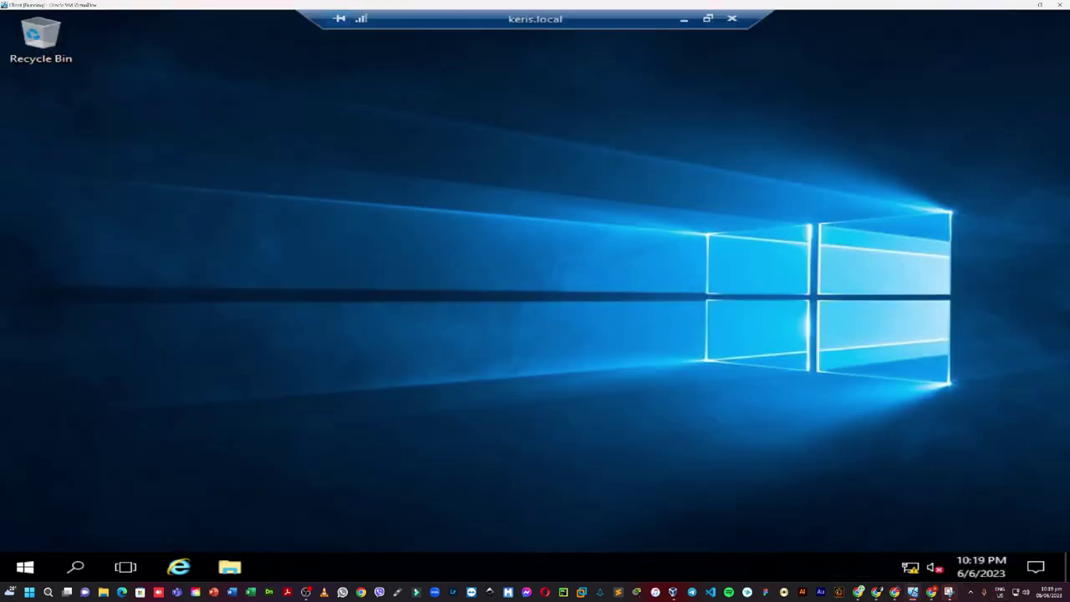
# Look over the Start menu in the remote session and view the server's folders and drives in This PC.
pyautogui.click(24, 567)
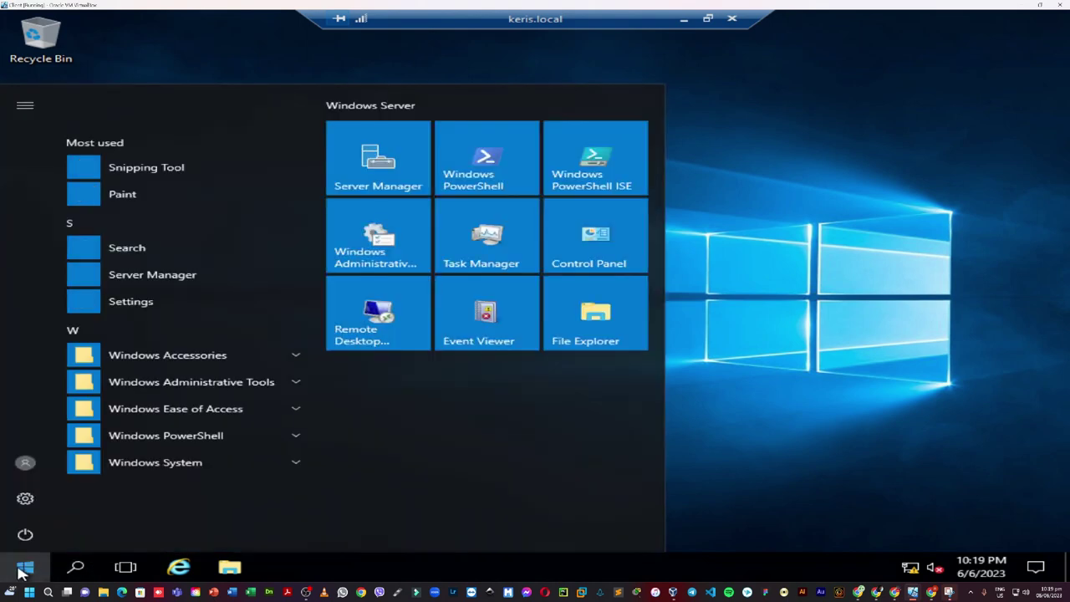
pyautogui.click(915, 258)
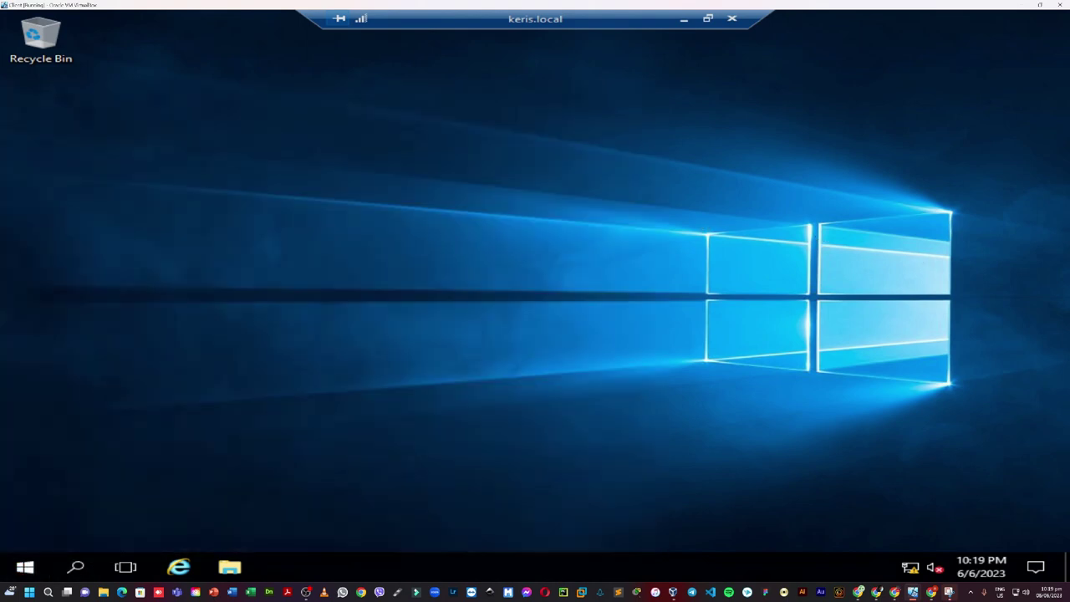
pyautogui.click(238, 566)
pyautogui.click(174, 248)
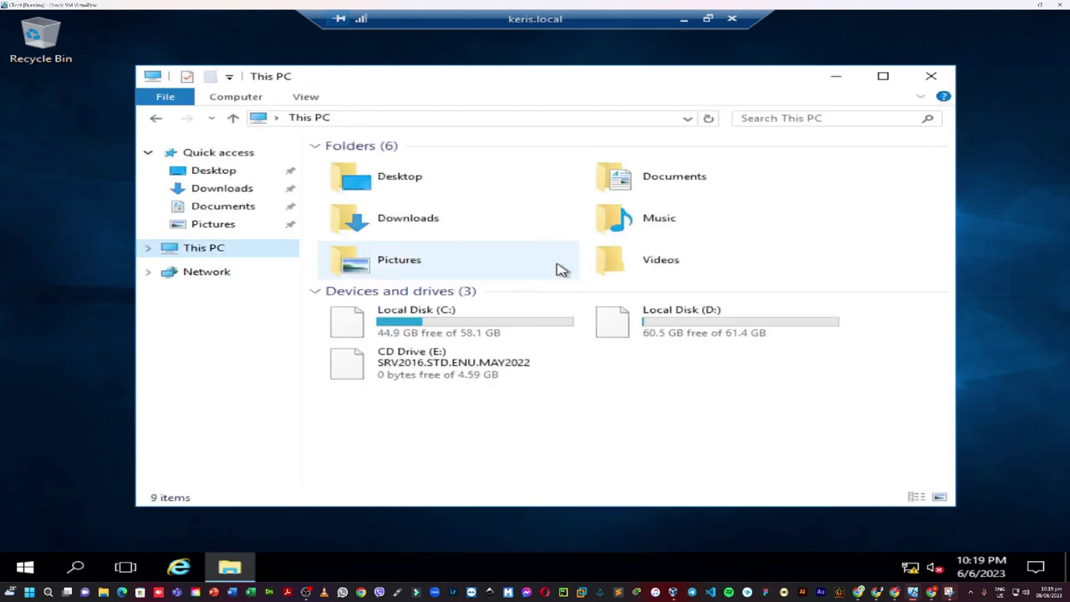
# View the FileScreen folder on Local Disk (D:) in the remote session and close File Explorer.
pyautogui.doubleClick(646, 391)
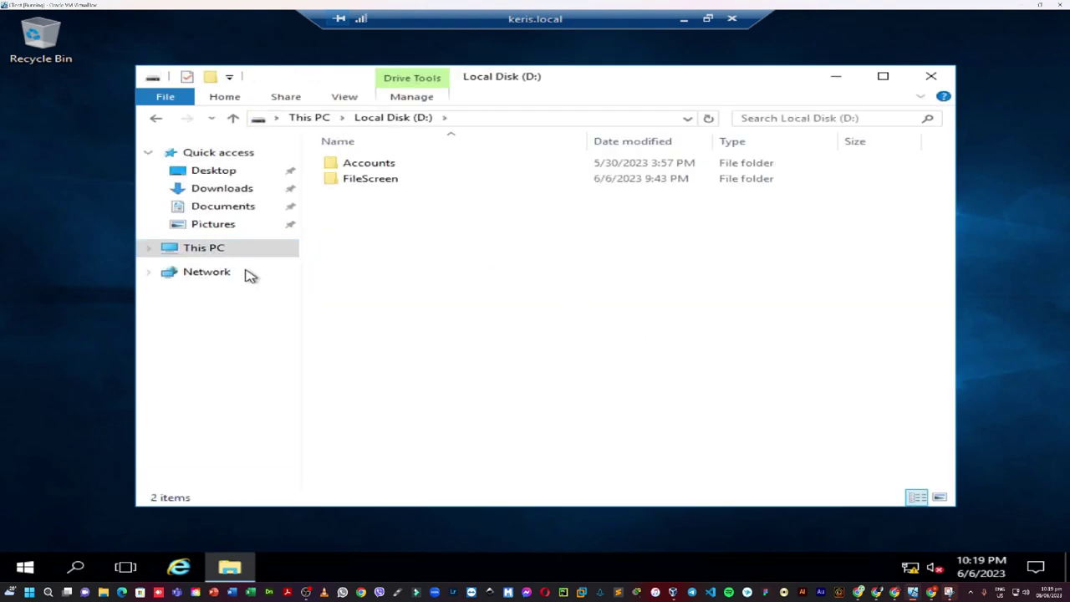
pyautogui.doubleClick(373, 181)
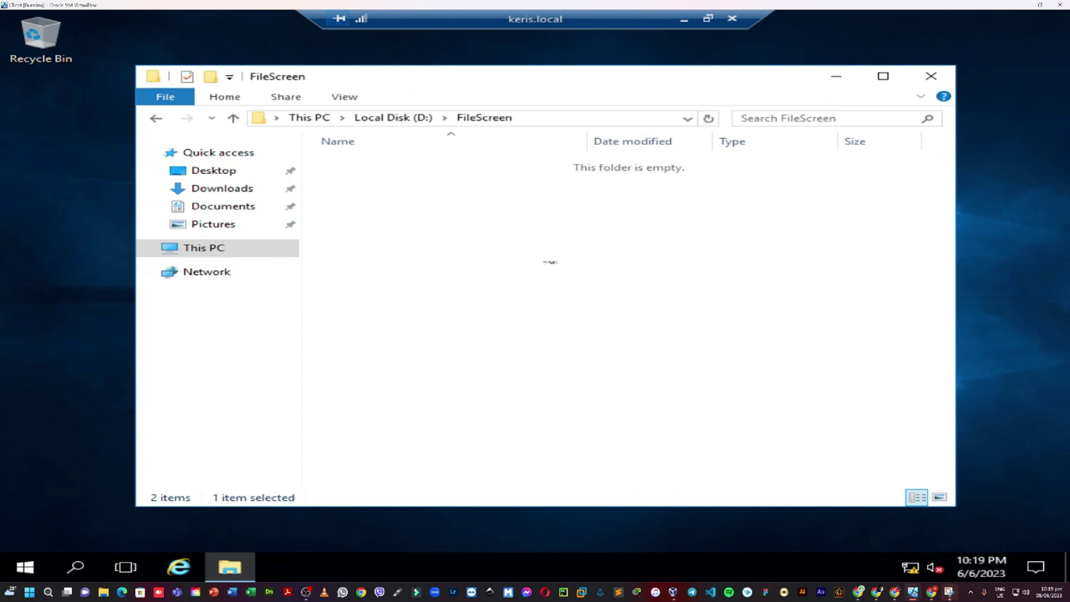
pyautogui.click(930, 76)
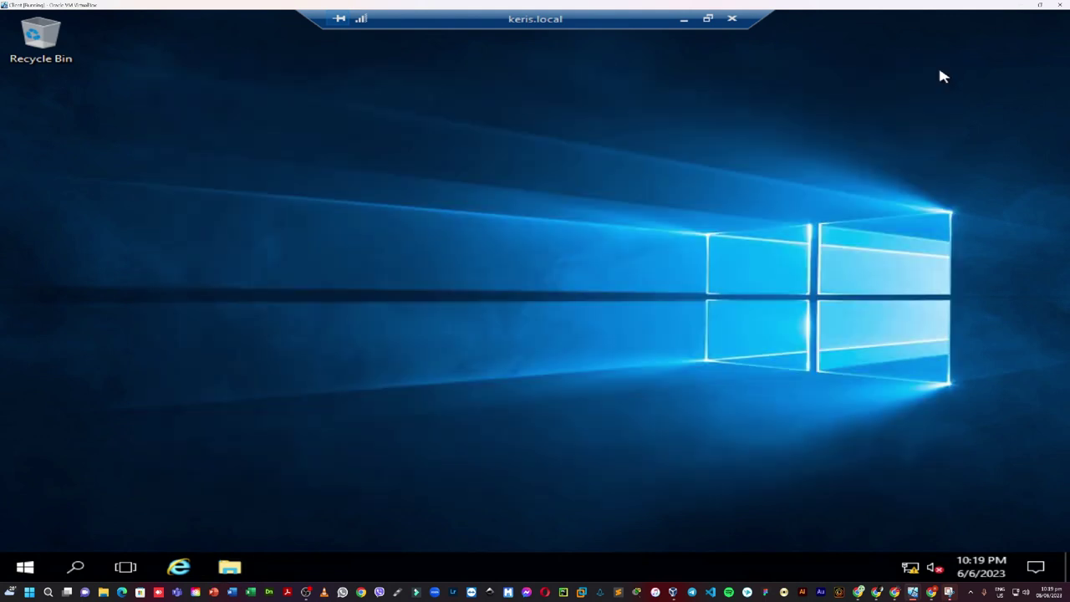
# Disconnect the current remote session and start a new Remote Desktop connection to keris.local from the client.
pyautogui.click(732, 20)
pyautogui.click(599, 323)
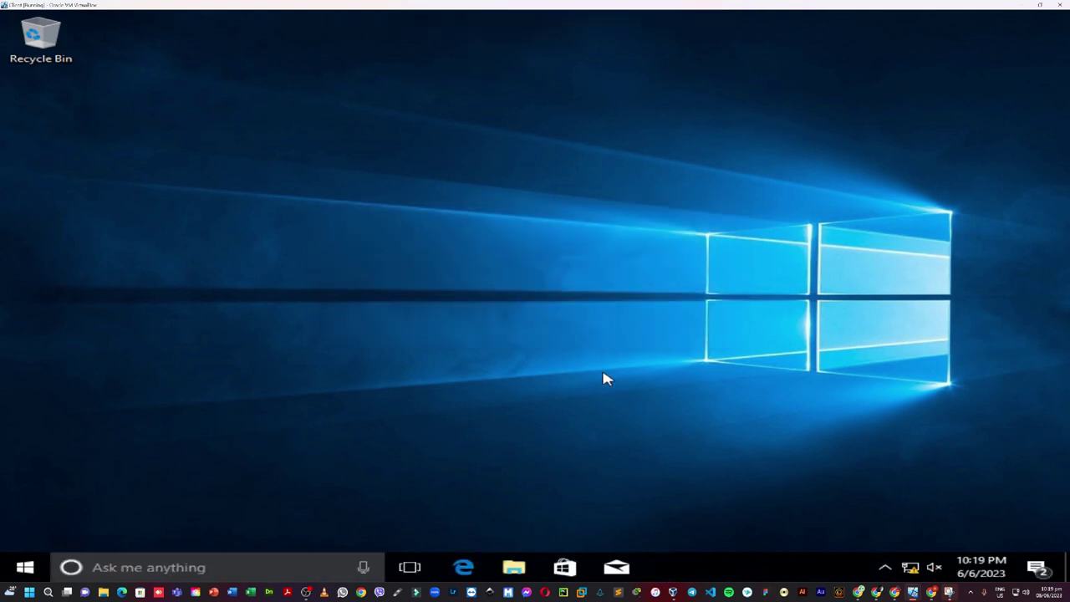
pyautogui.click(221, 563)
pyautogui.write('remote')
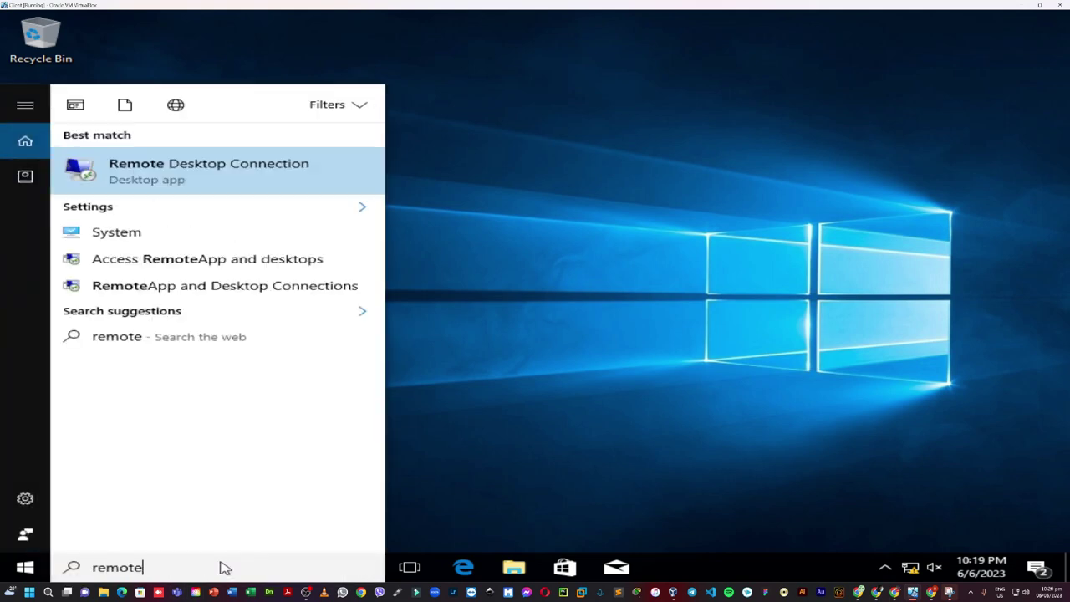
pyautogui.press('Return')
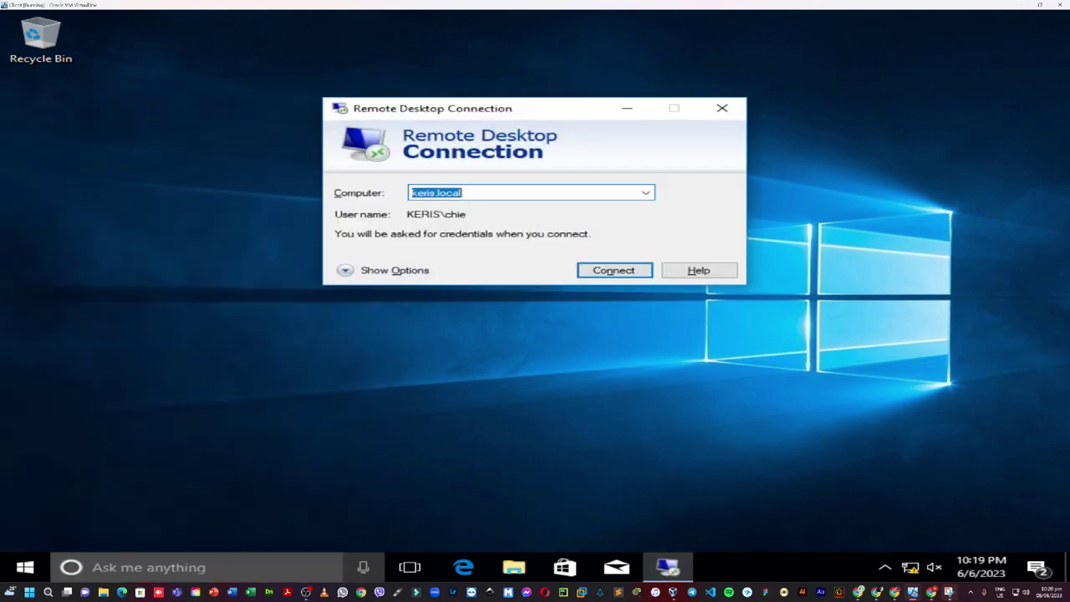
pyautogui.click(614, 270)
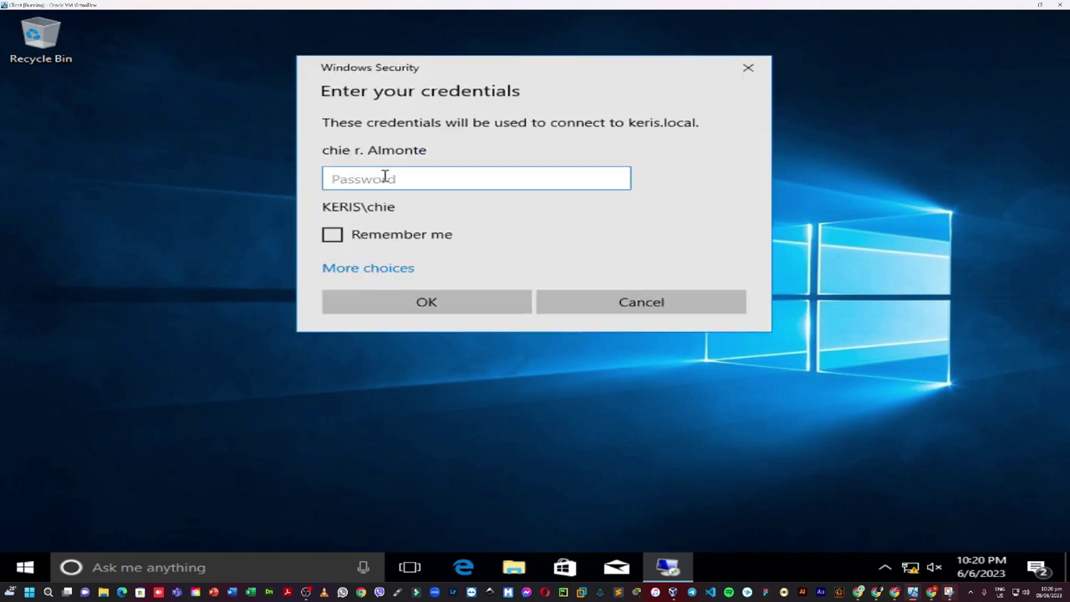
# Sign in to keris.local with a different account, Administrator, and its account password, accepting the untrusted certificate.
pyautogui.click(375, 269)
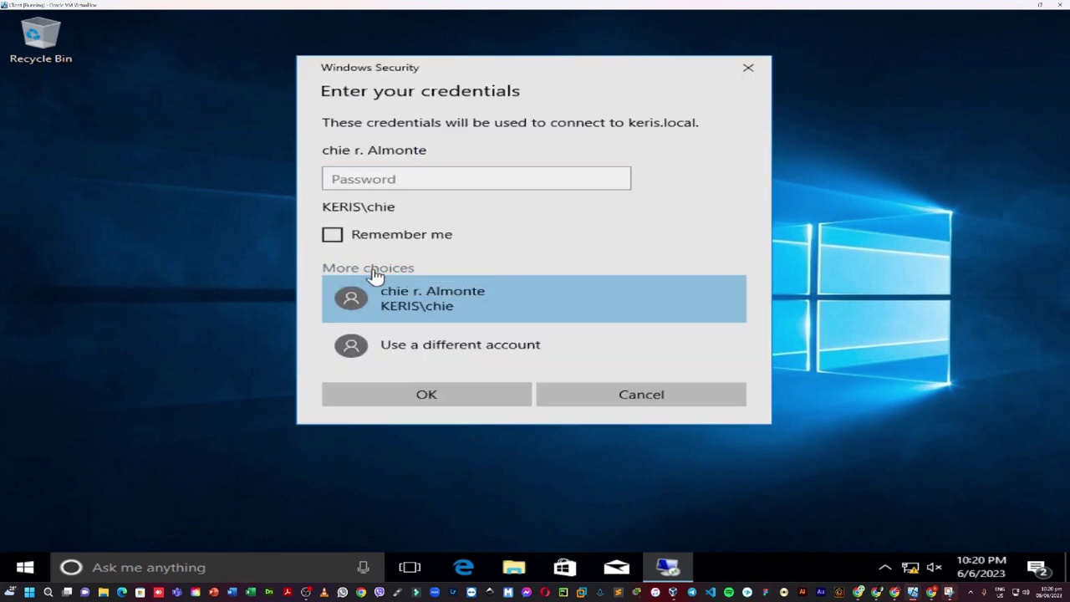
pyautogui.click(410, 349)
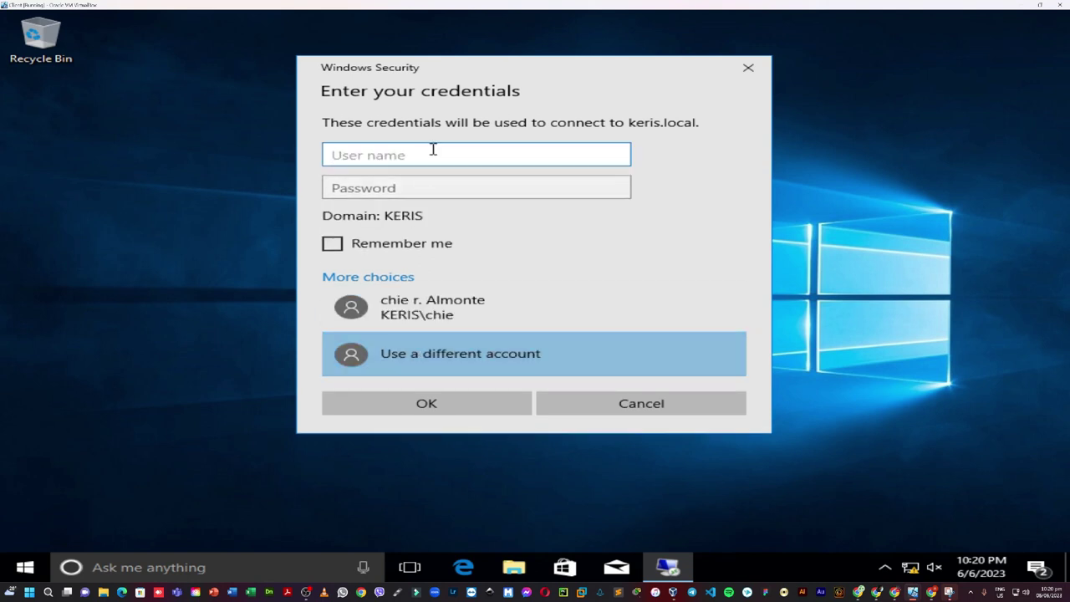
pyautogui.write('Administrator')
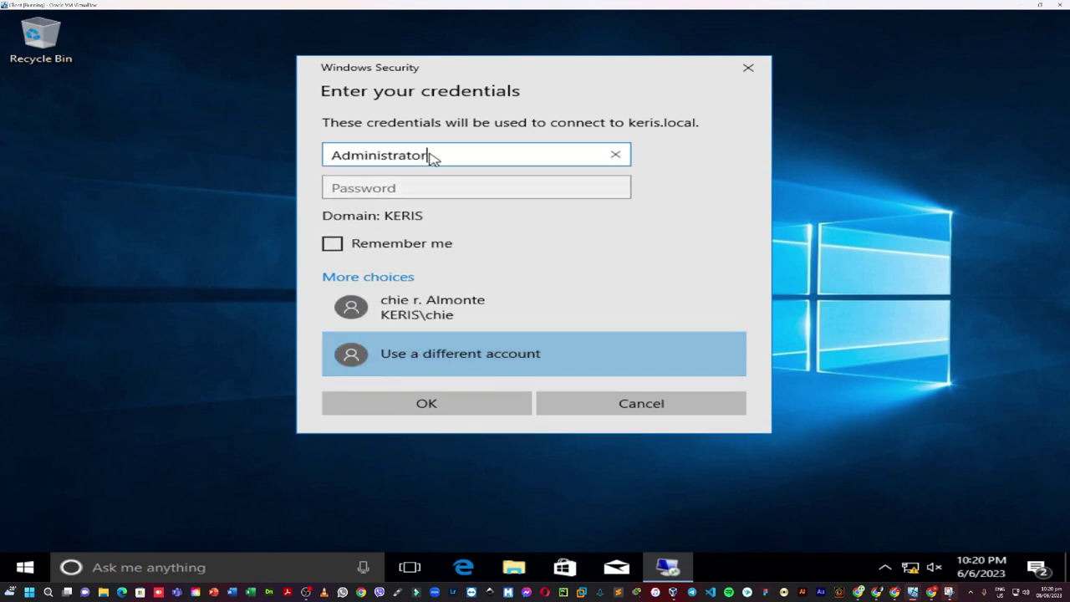
pyautogui.press('Tab')
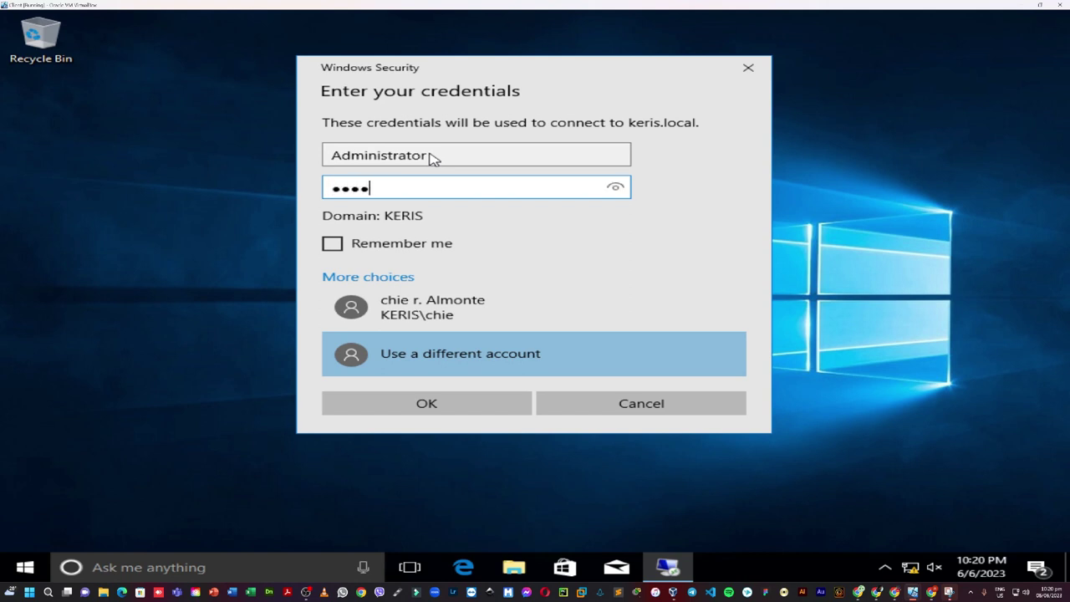
pyautogui.press('Return')
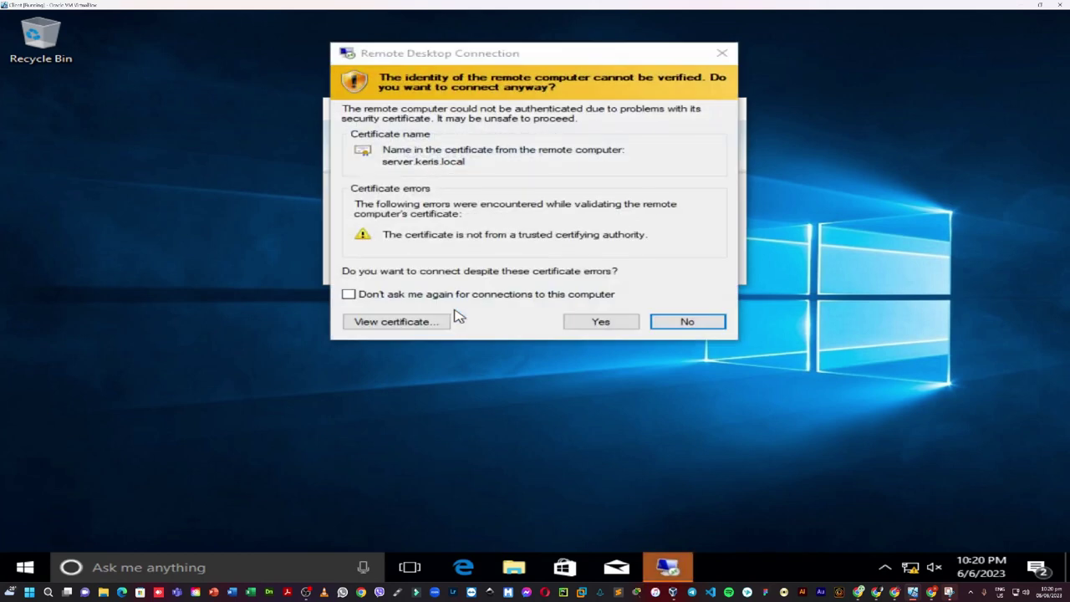
pyautogui.click(599, 322)
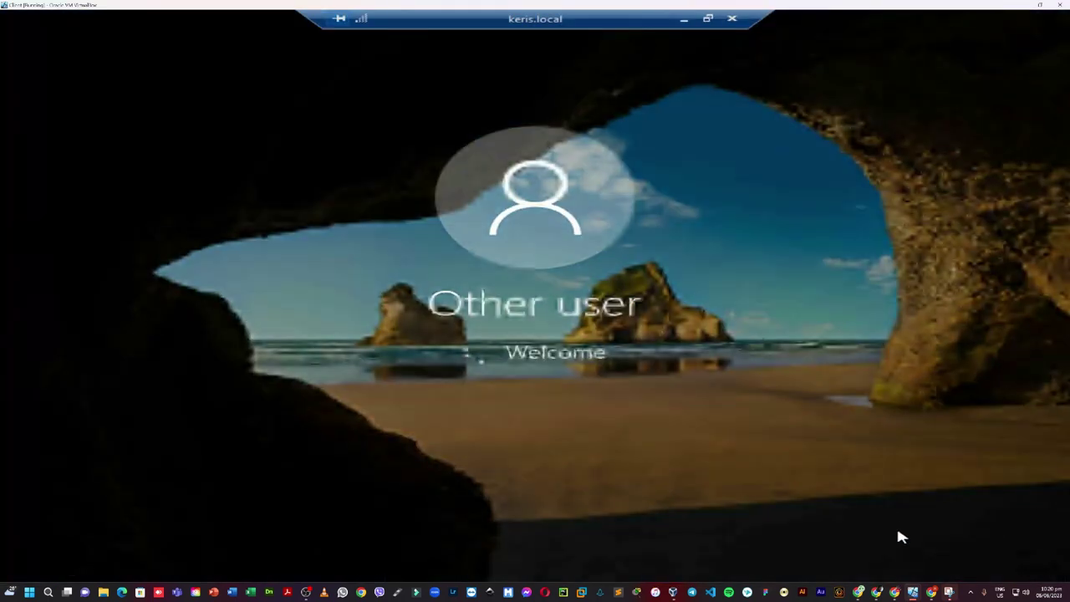
# View the server2016 virtual machine's screen and return to the remote session on the Client machine.
pyautogui.moveTo(913, 590)
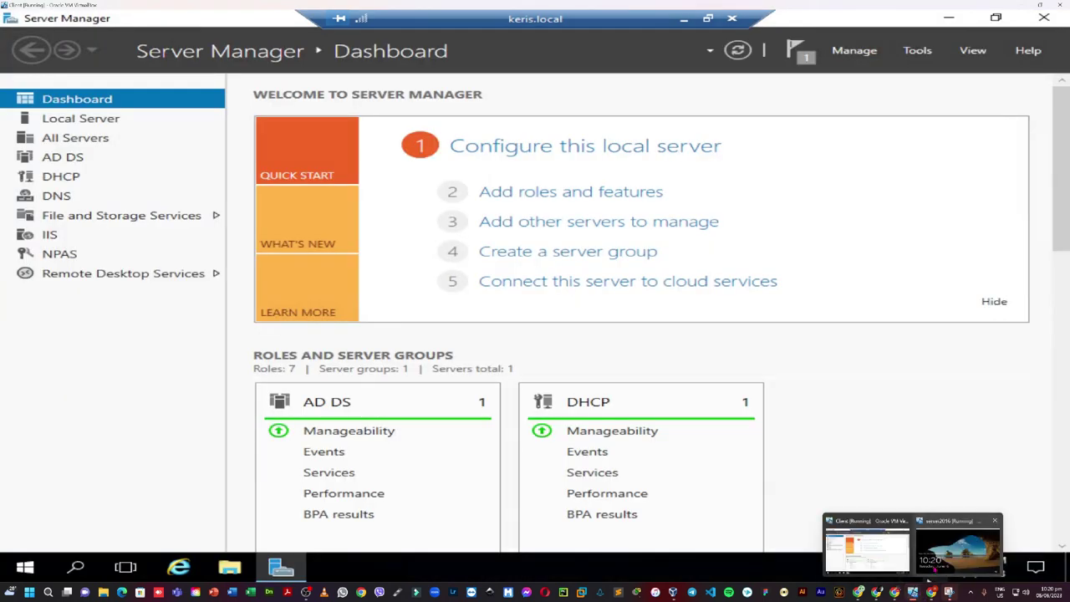
pyautogui.click(961, 551)
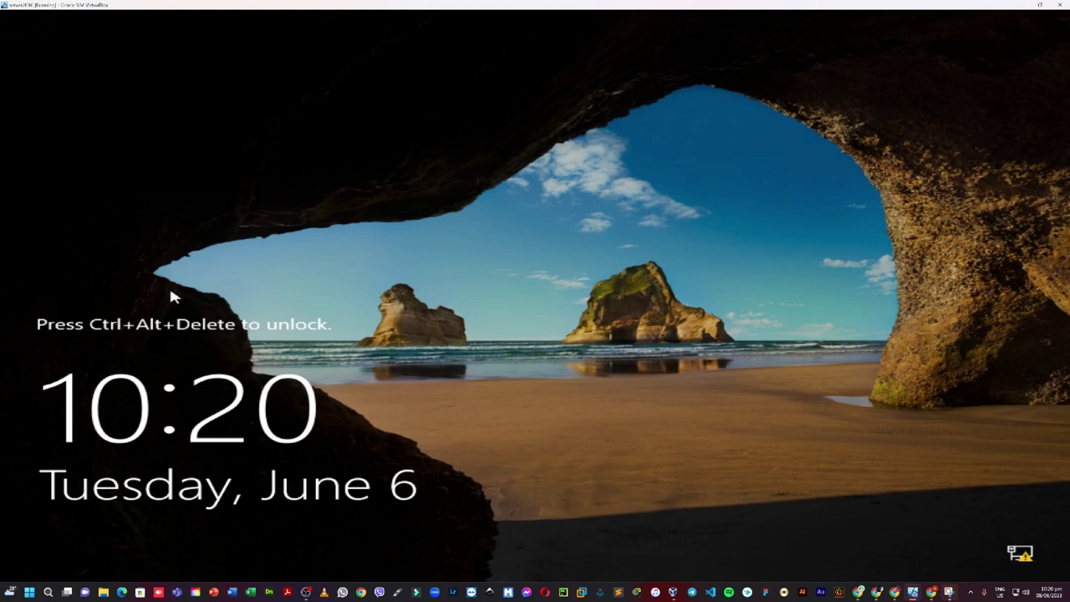
pyautogui.moveTo(913, 592)
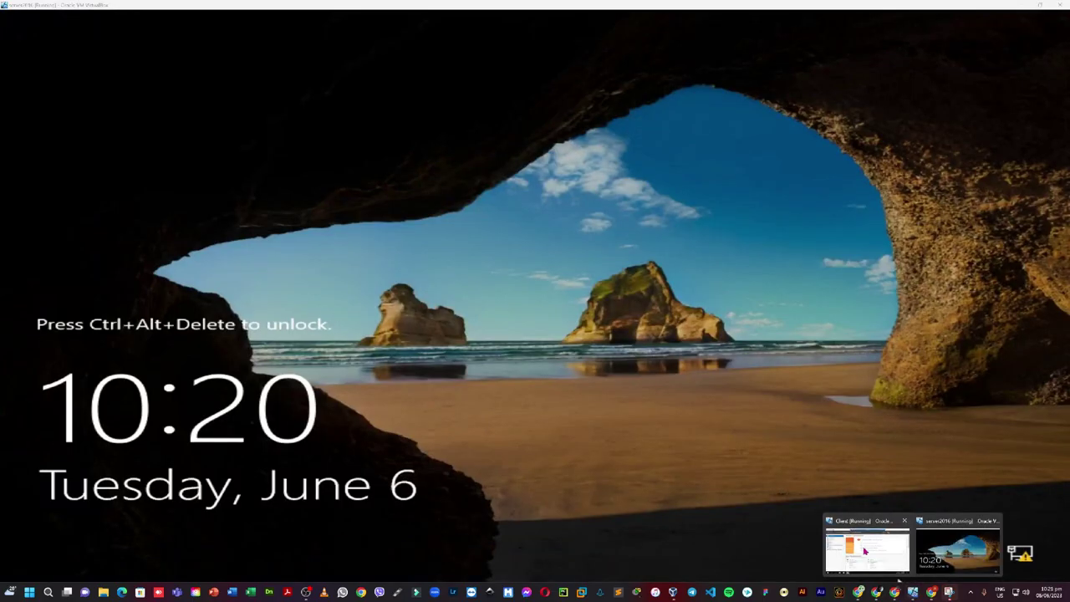
pyautogui.click(866, 550)
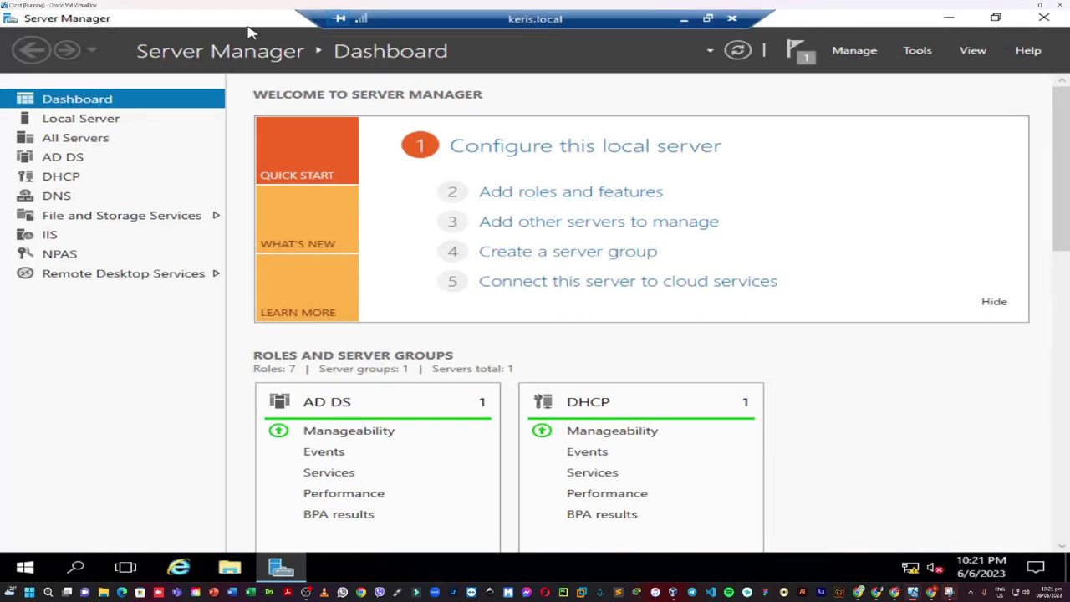
# Close Server Manager in the remote Administrator session on keris.local.
pyautogui.click(1045, 17)
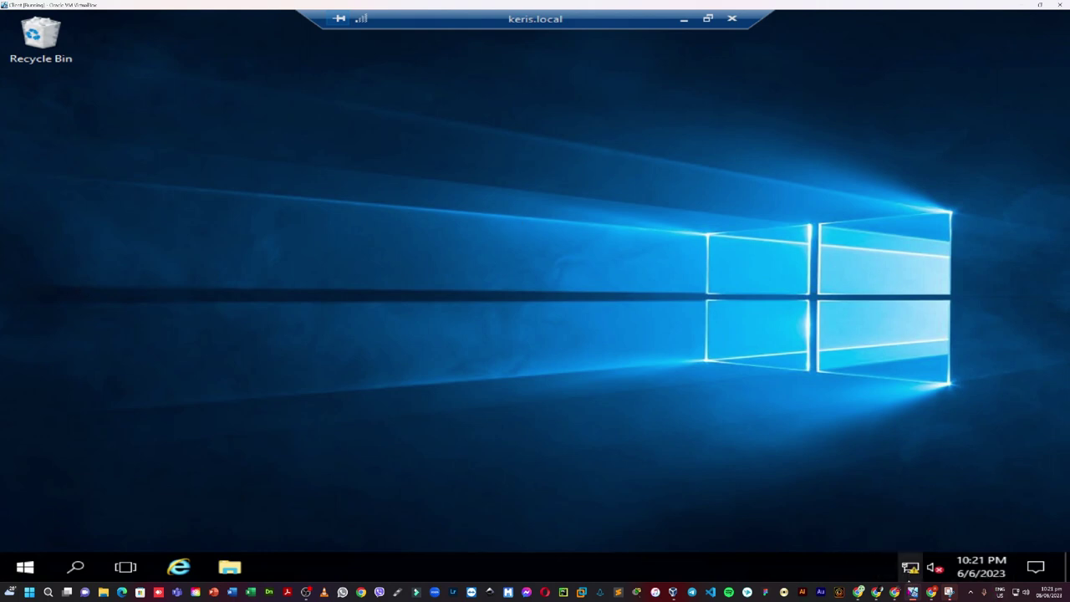
pyautogui.moveTo(912, 592)
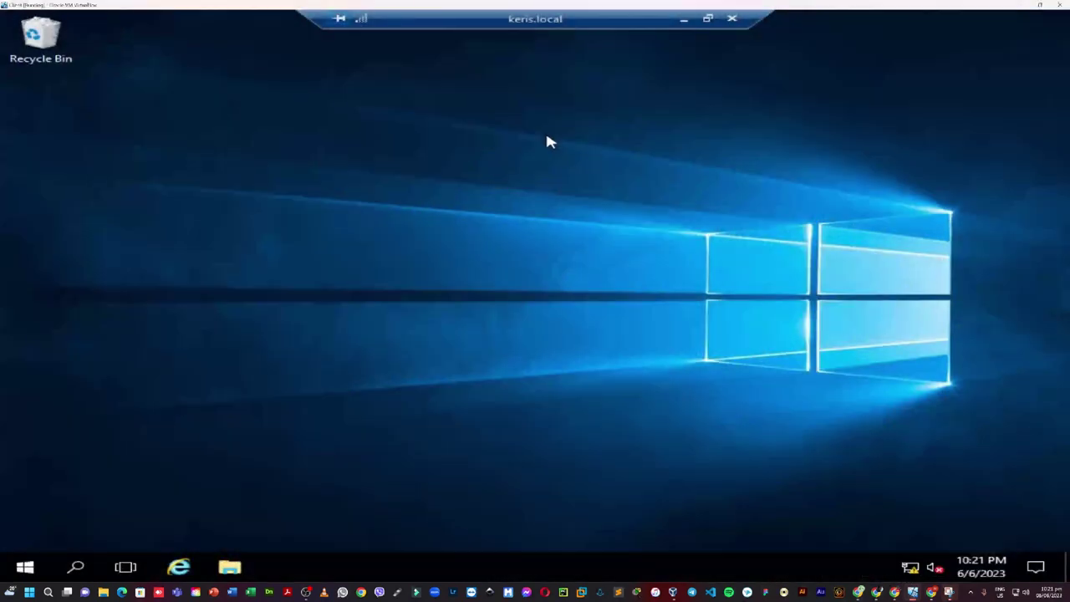